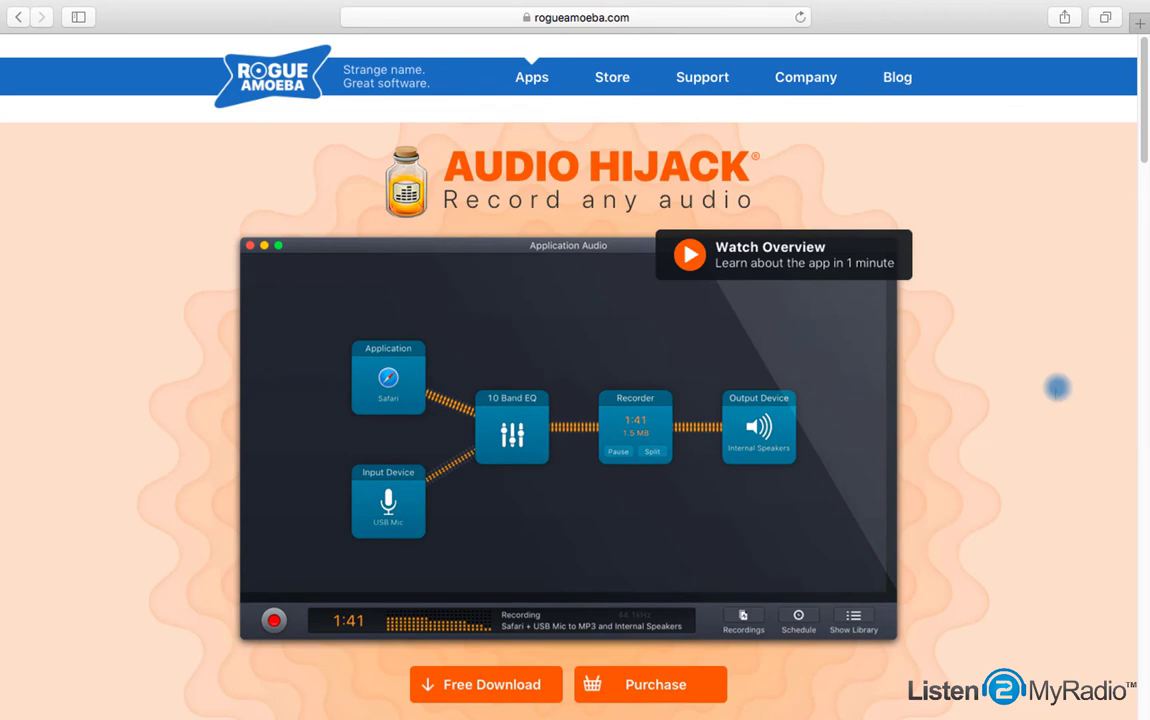
Scroll the Audio Hijack product page down to the Free Download and Purchase buttons
scroll(1057, 391, "down", 10)
scroll(1057, 387, "down", 3)
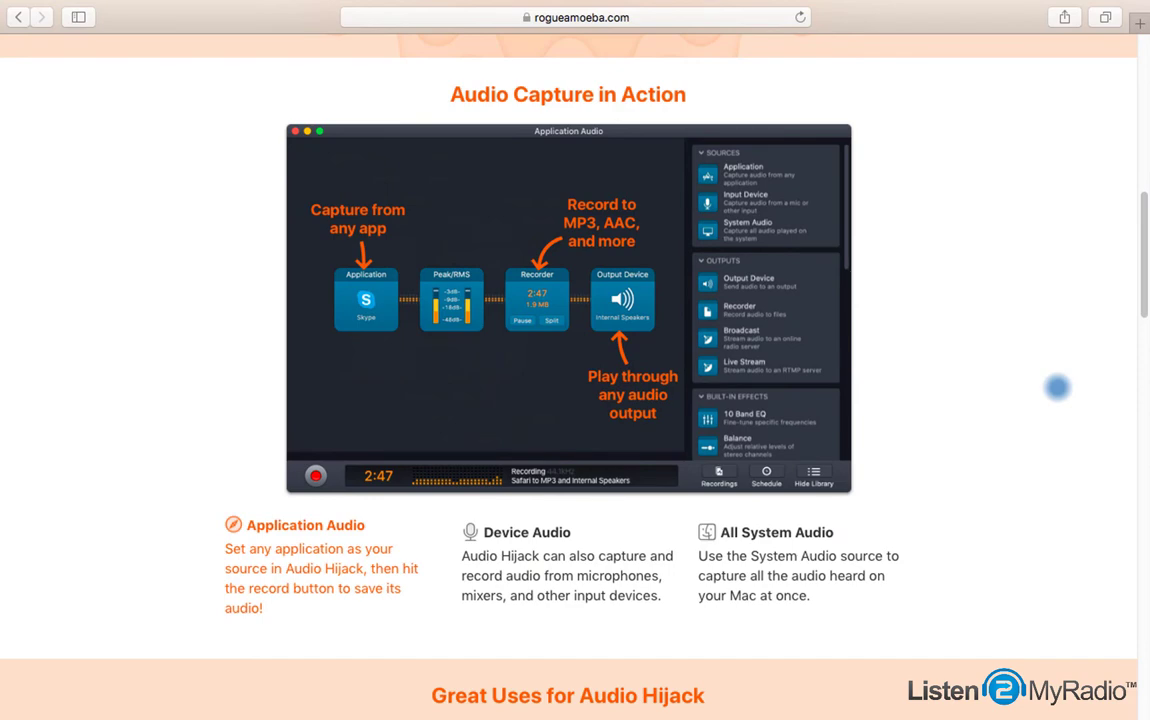
scroll(1057, 387, "down", 10)
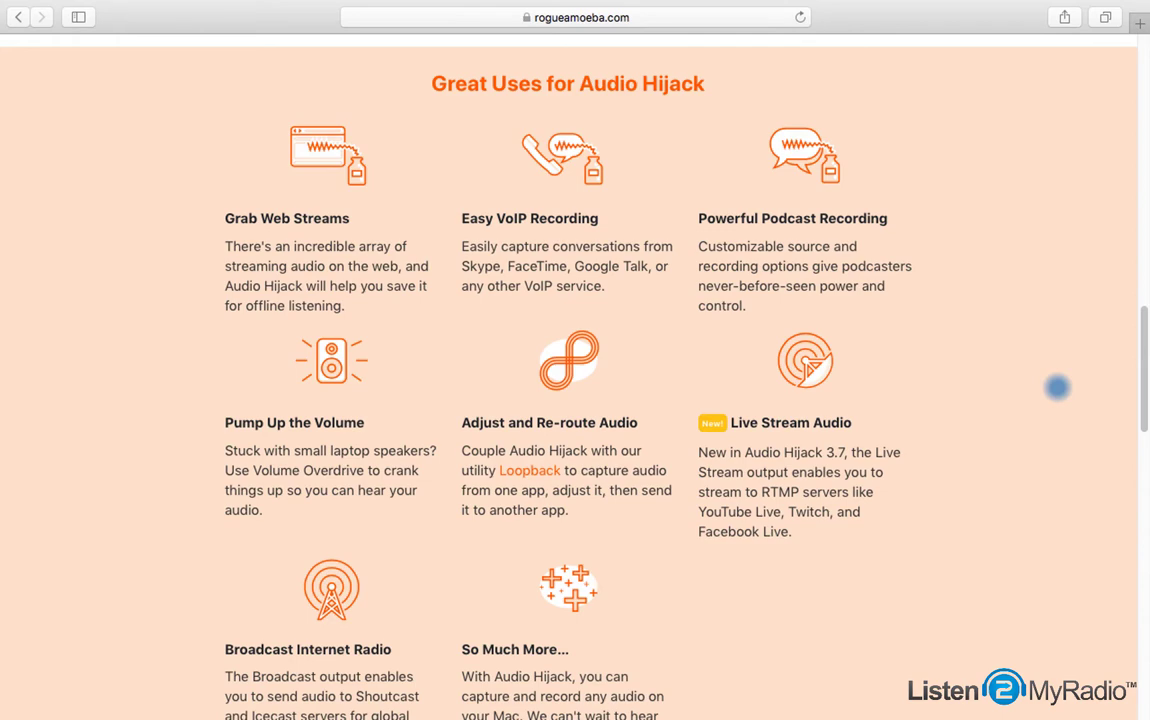
scroll(1097, 366, "down", 11)
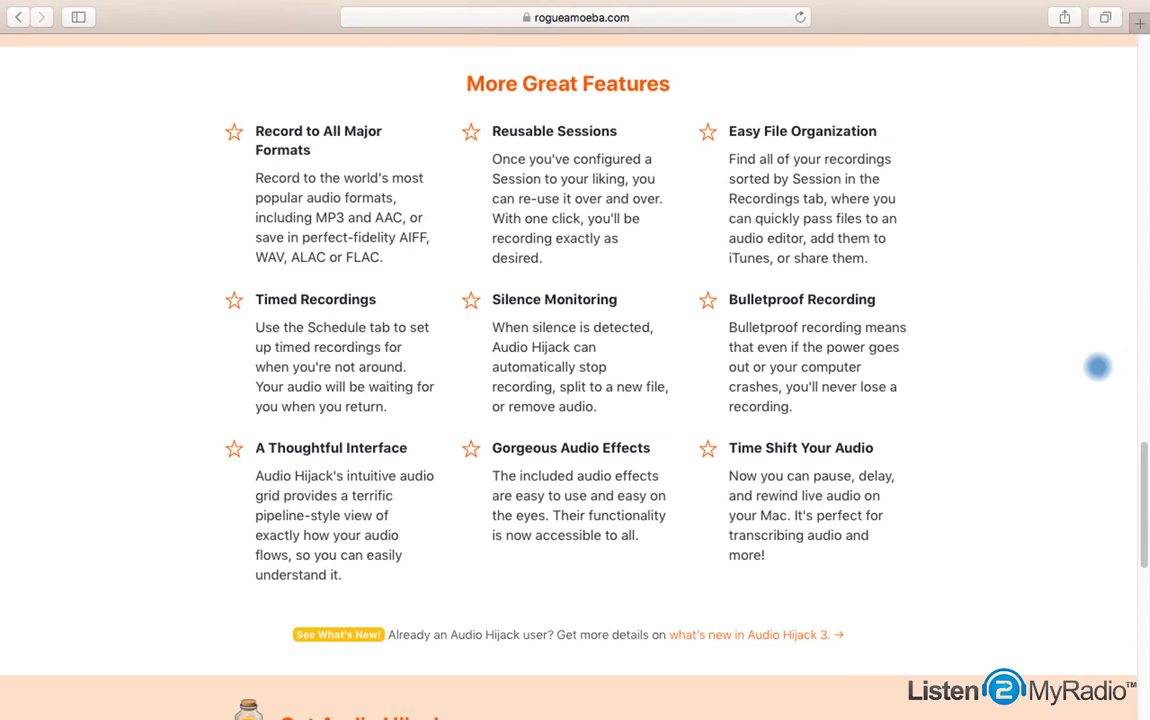
scroll(1097, 366, "down", 12)
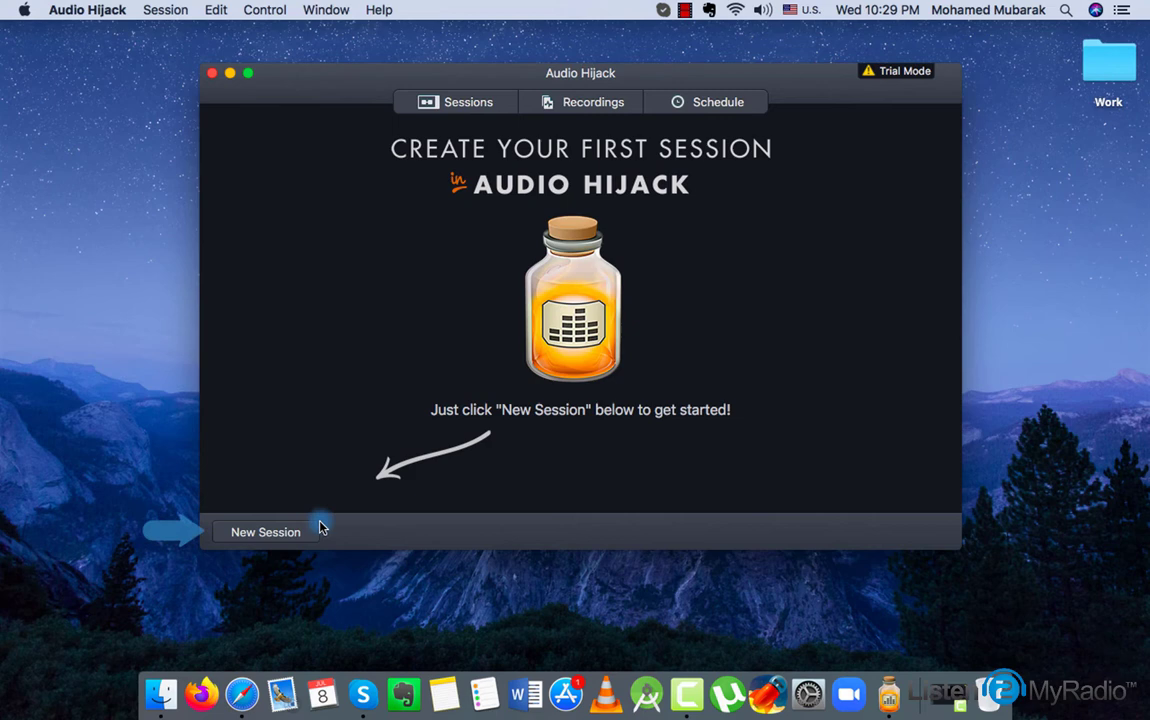
Create a new session from the Internet Radio template
left_click(297, 535)
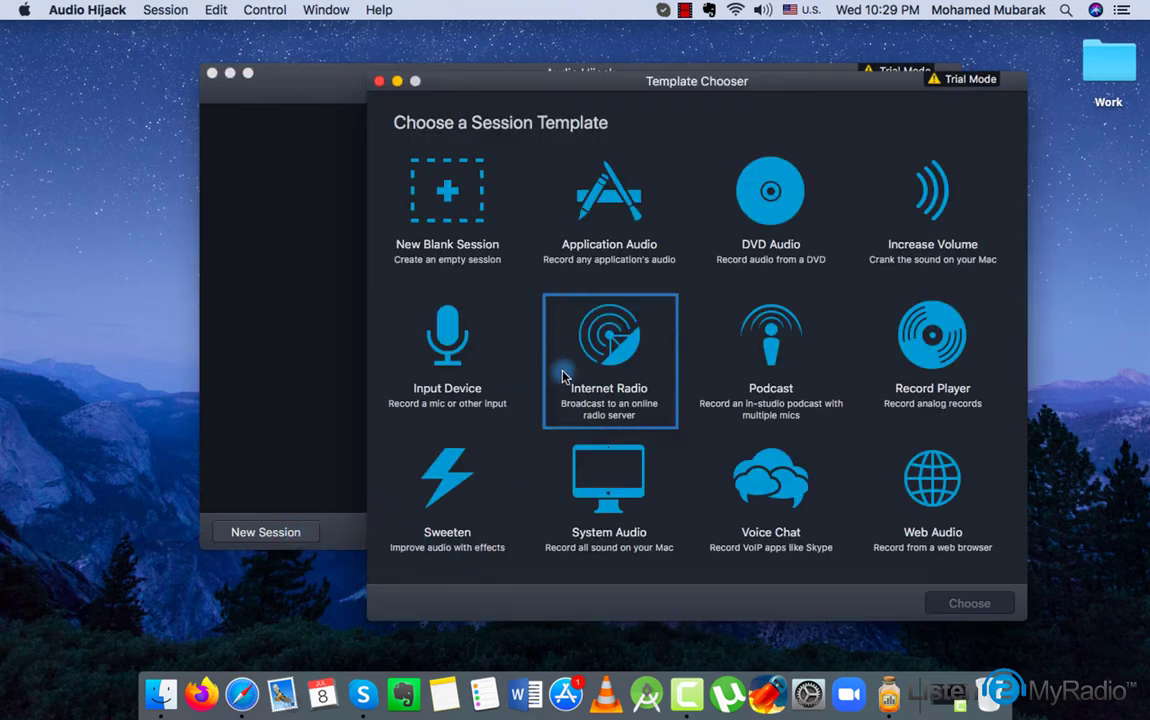
left_click(606, 366)
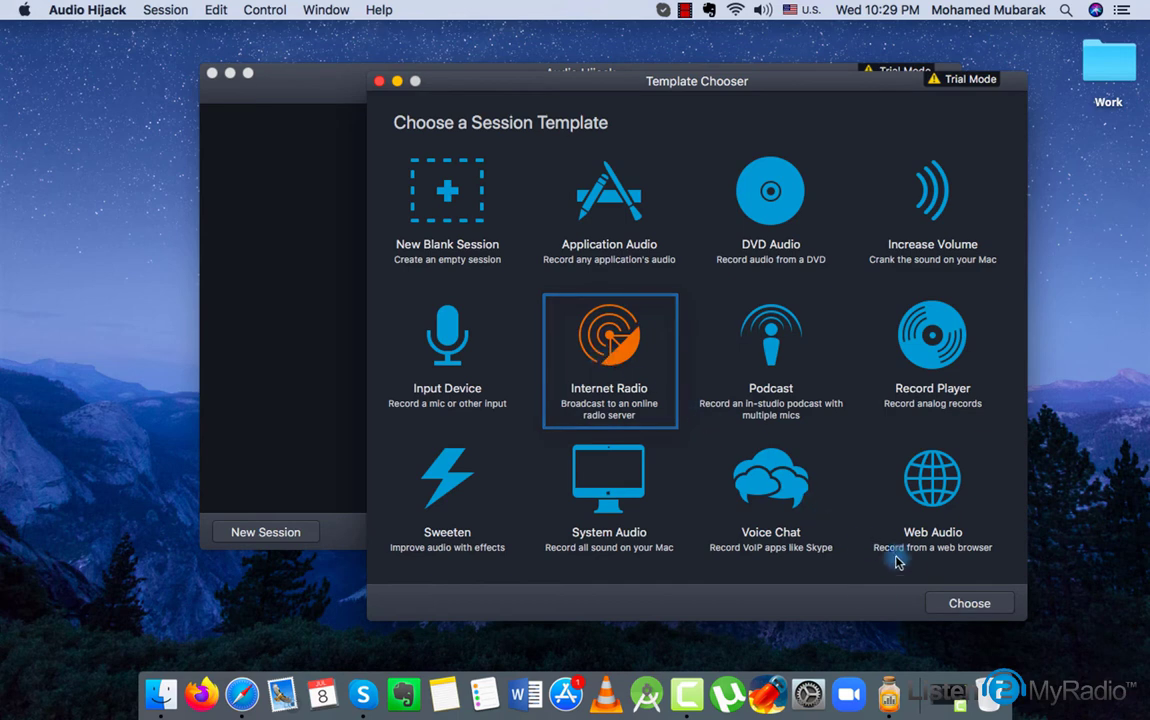
left_click(960, 602)
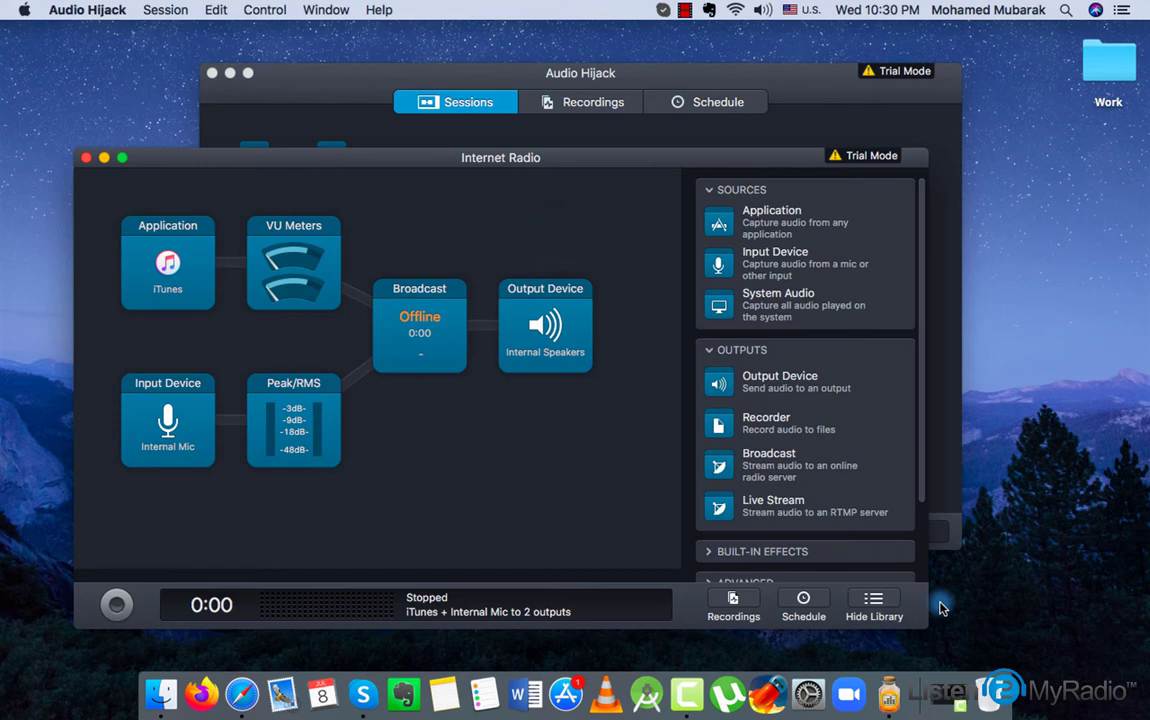
left_click(137, 288)
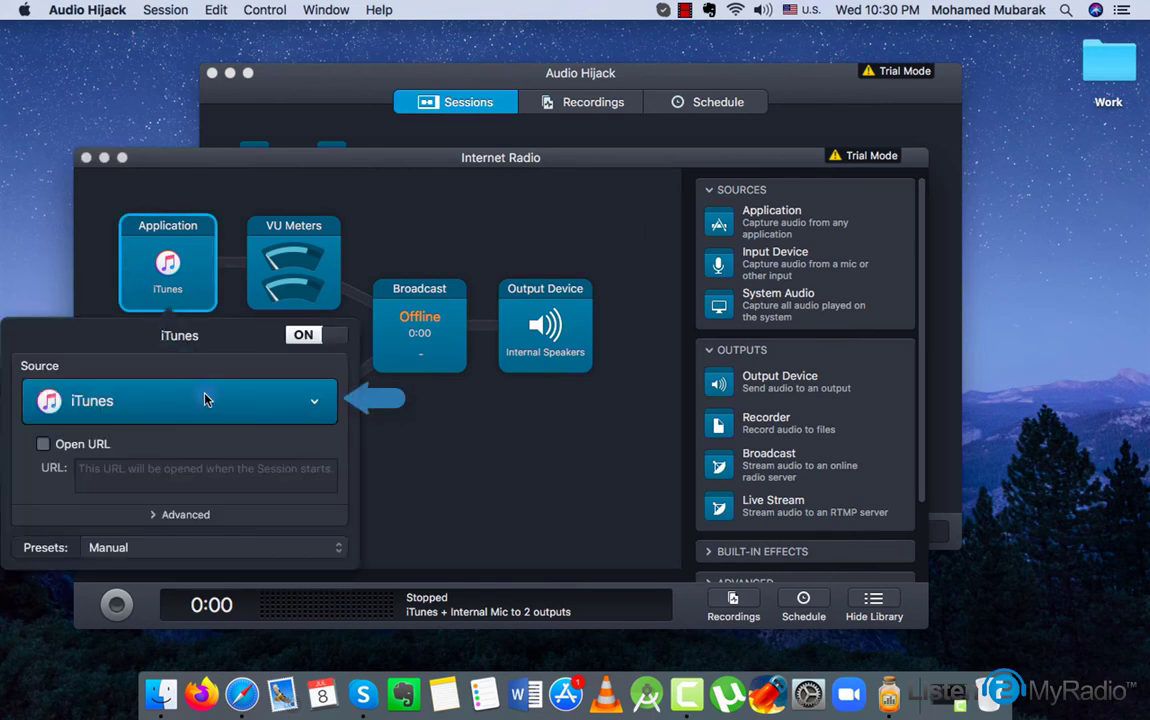
left_click(205, 400)
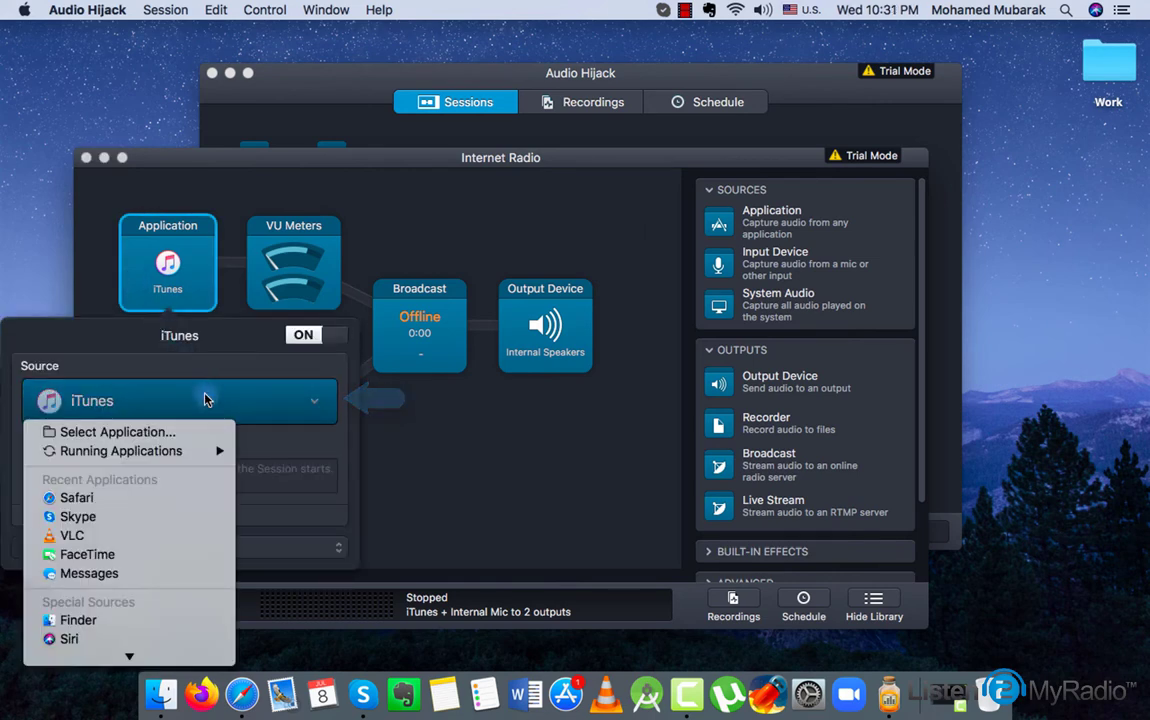
left_click(396, 428)
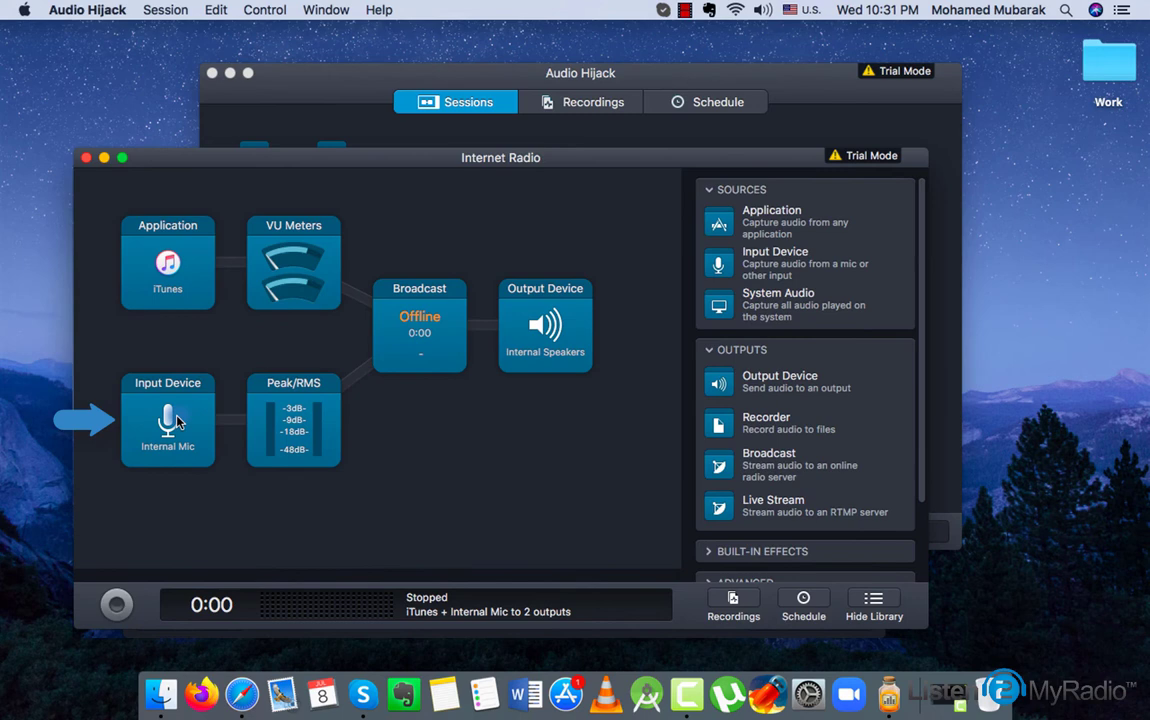
left_click(158, 372)
left_click(195, 548)
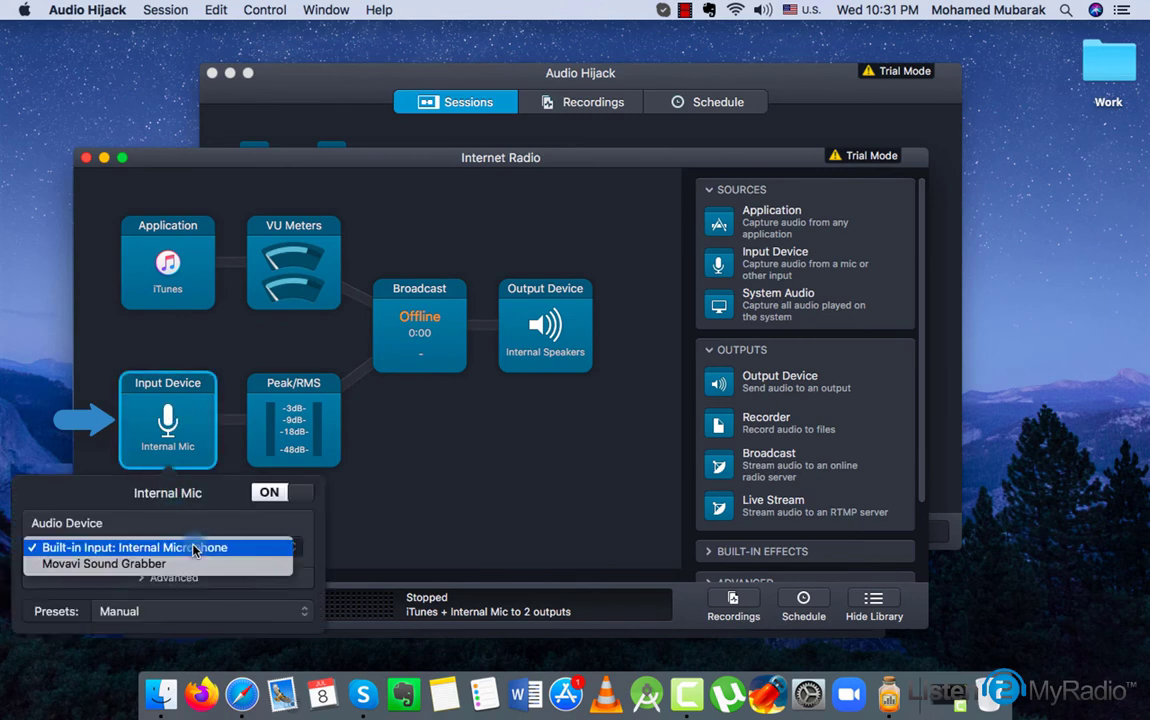
left_click(228, 520)
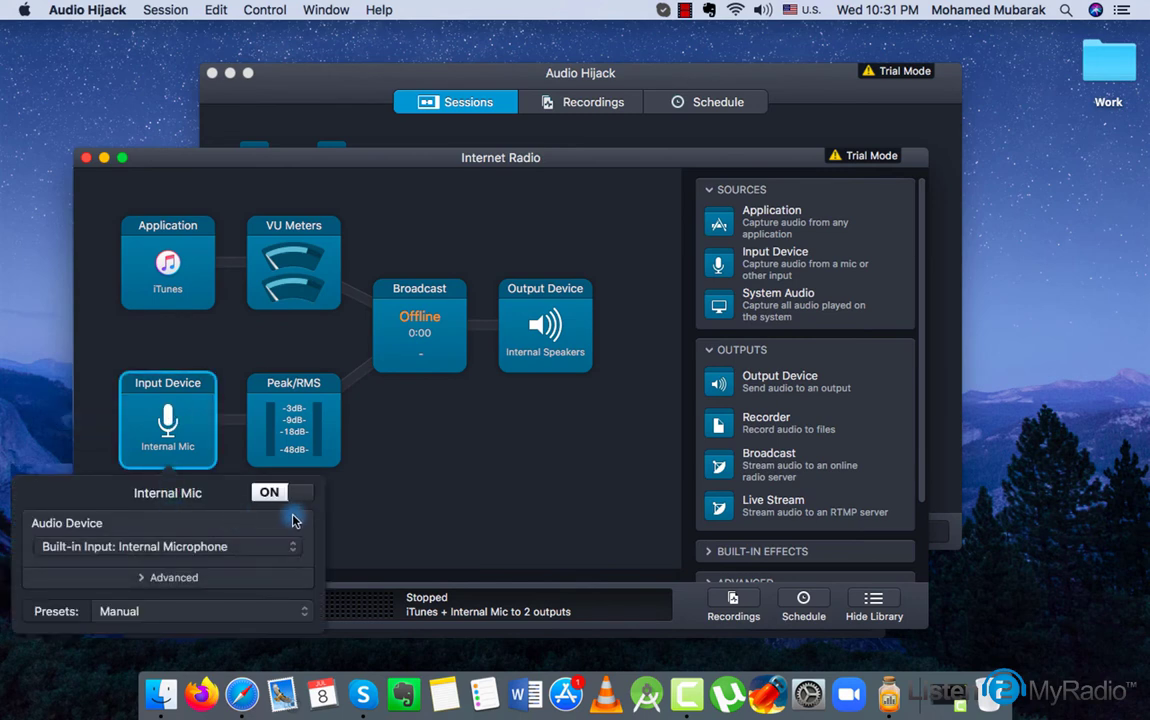
left_click(434, 430)
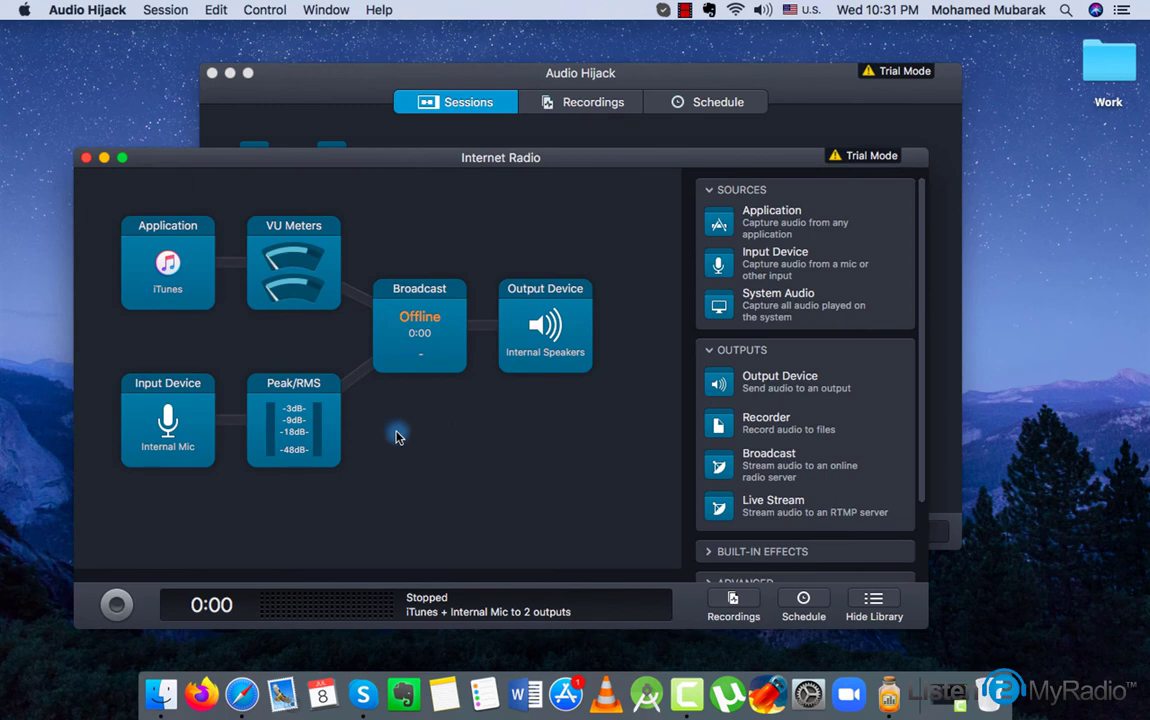
left_click(578, 328)
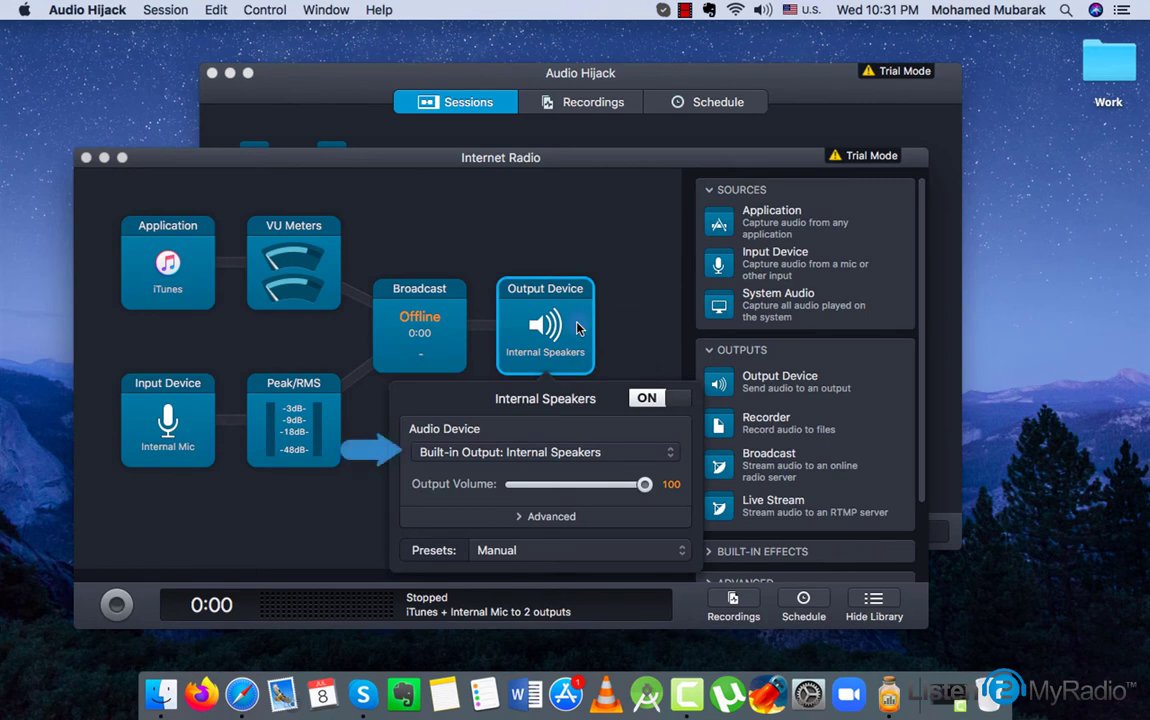
left_click(583, 452)
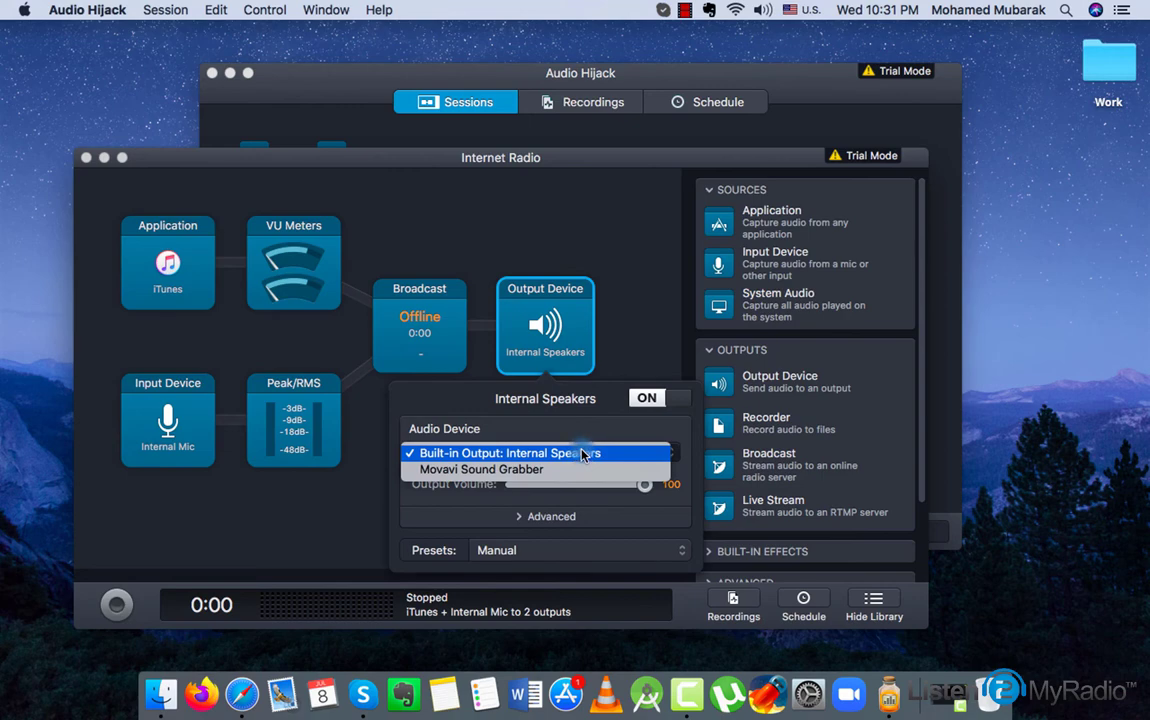
left_click(629, 352)
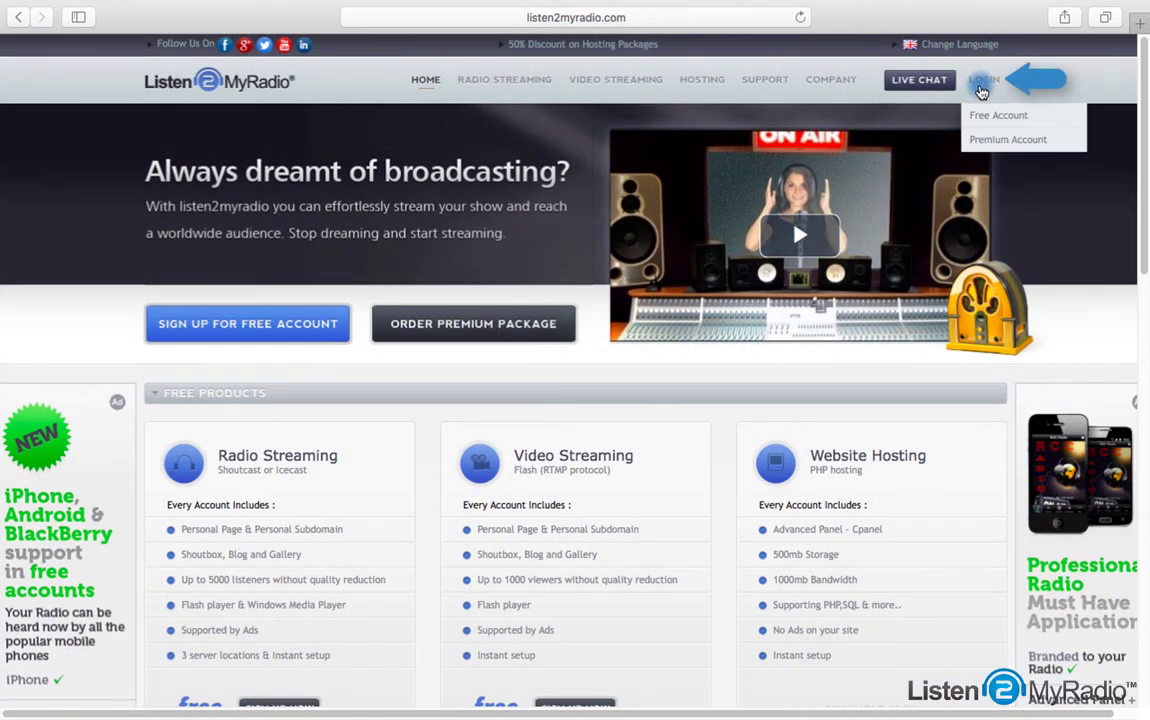
Log into the Listen2MyRadio free account and turn the Shoutcast2 stream ON
left_click(978, 82)
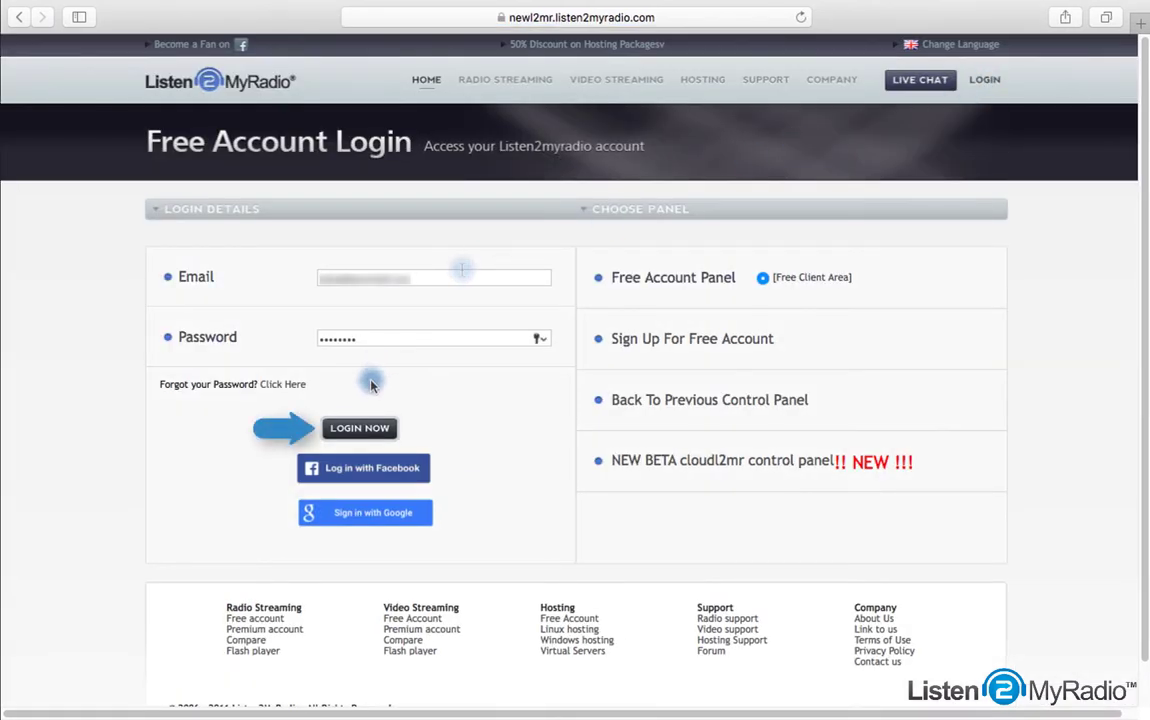
left_click(359, 428)
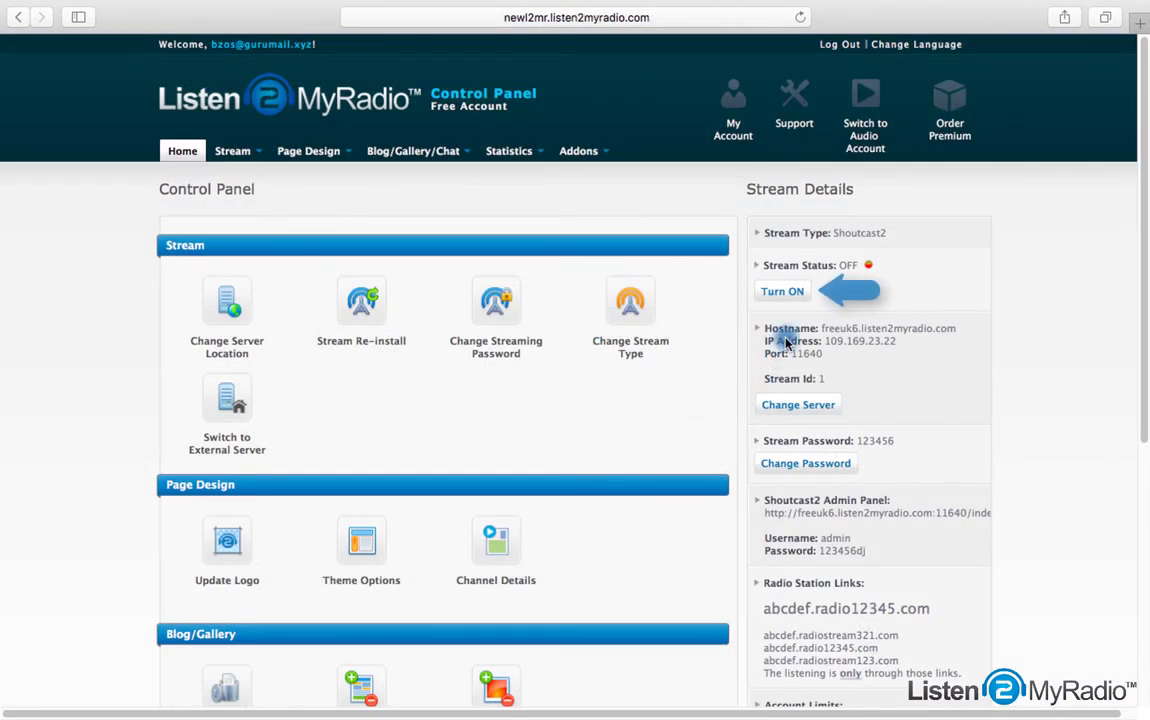
left_click(787, 293)
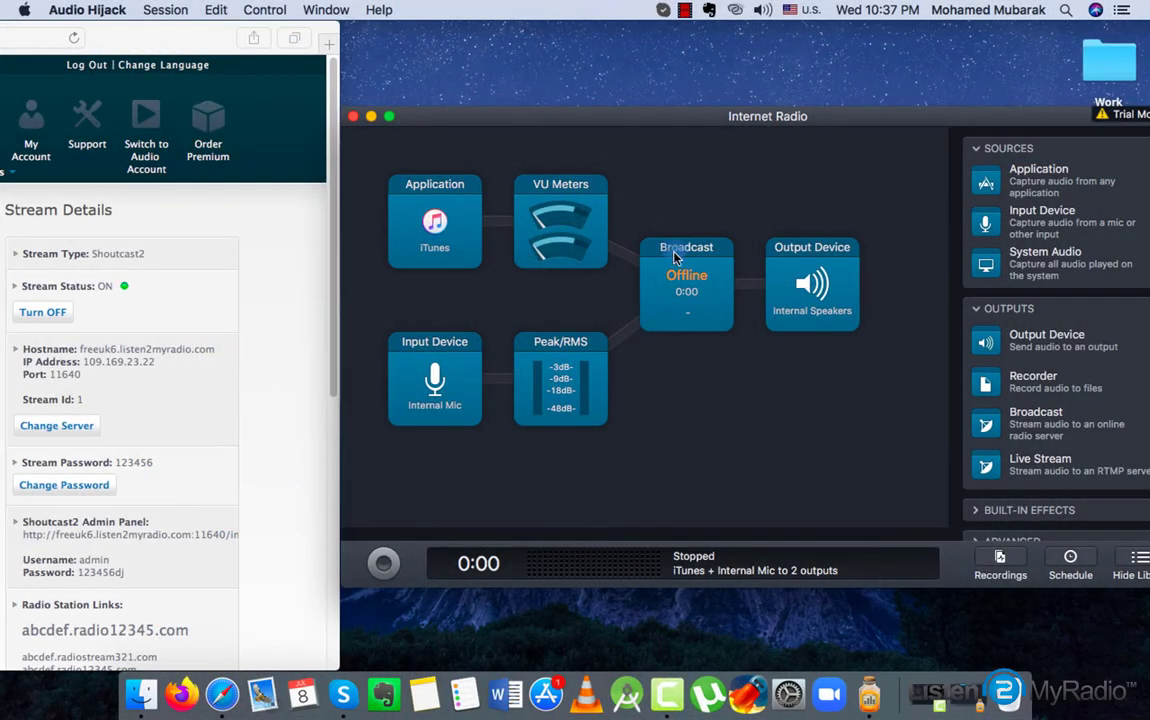
In the Broadcast settings, keep Shoutcast 2 and paste server address freeuk6.listen2myradio.com
left_click(675, 257)
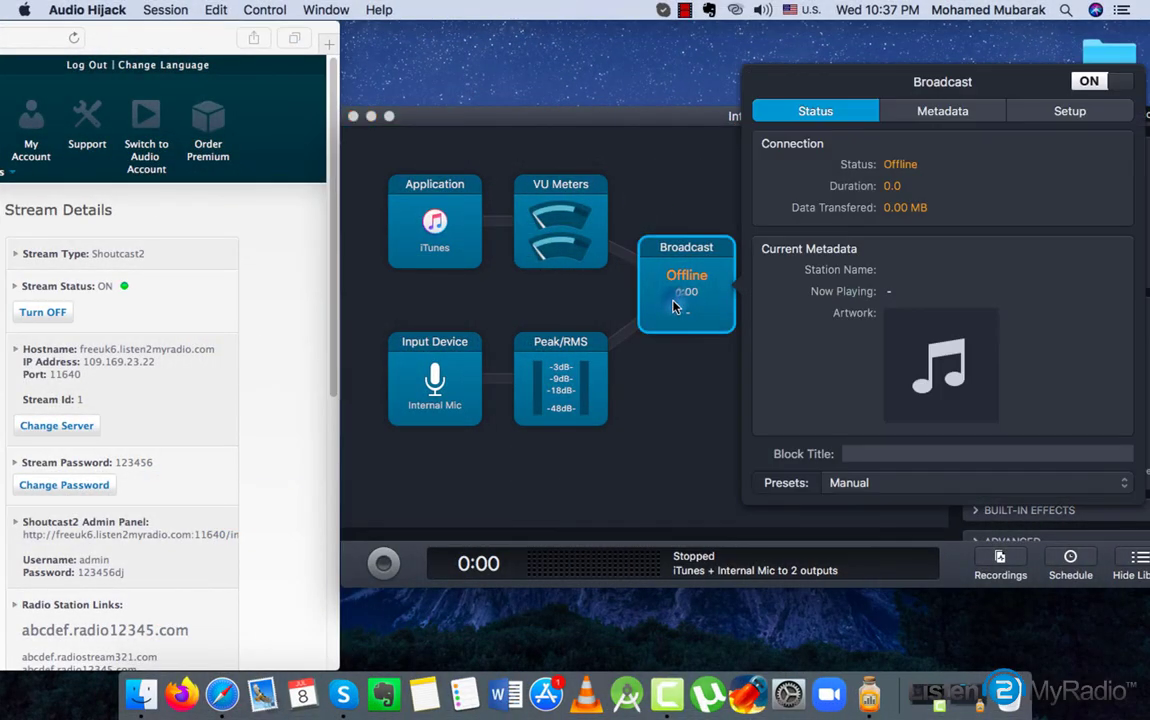
left_click(1048, 113)
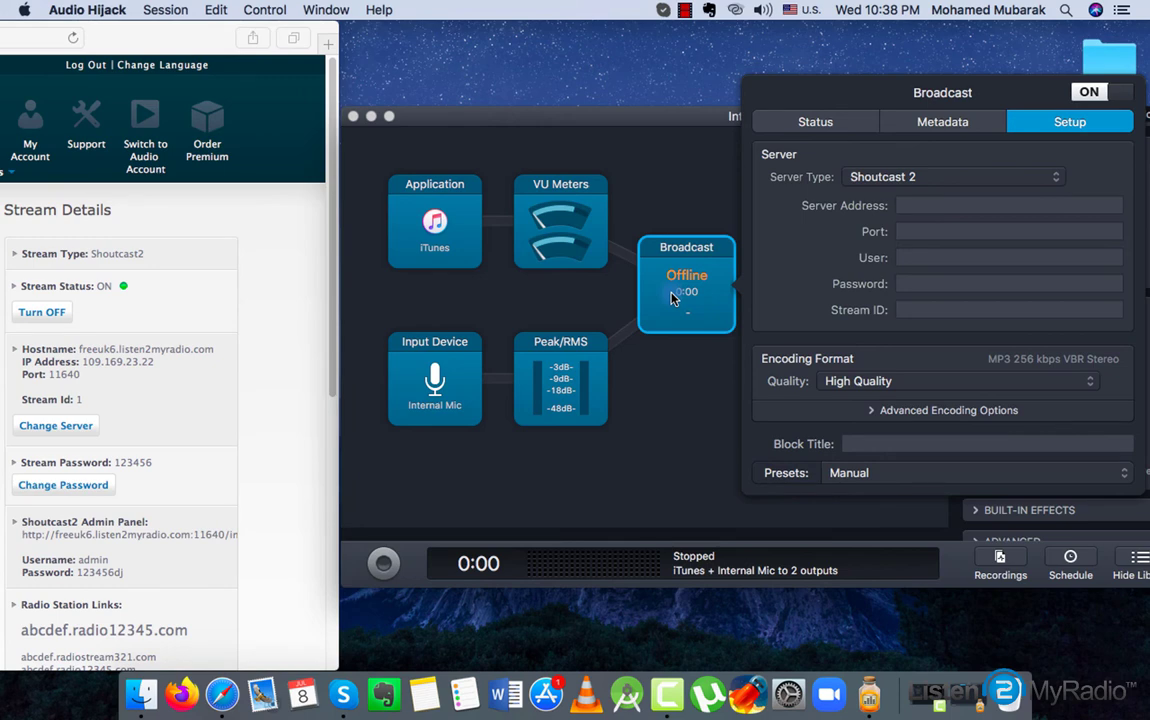
left_click(906, 207)
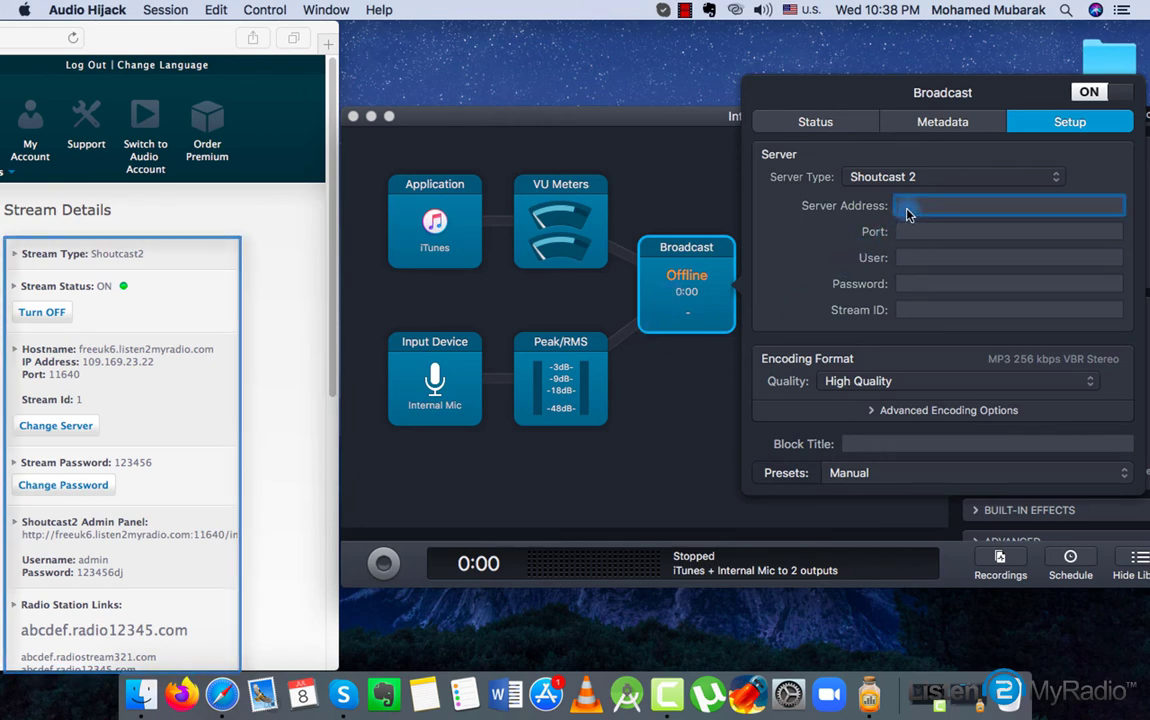
left_click(938, 179)
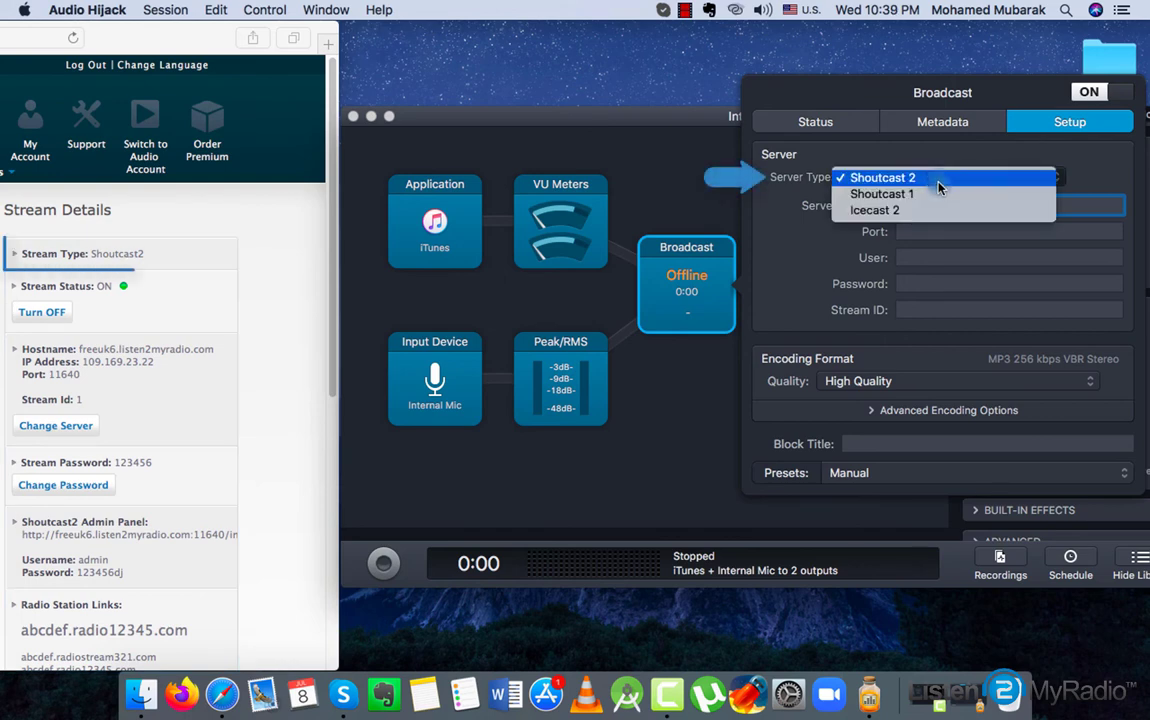
left_click(938, 180)
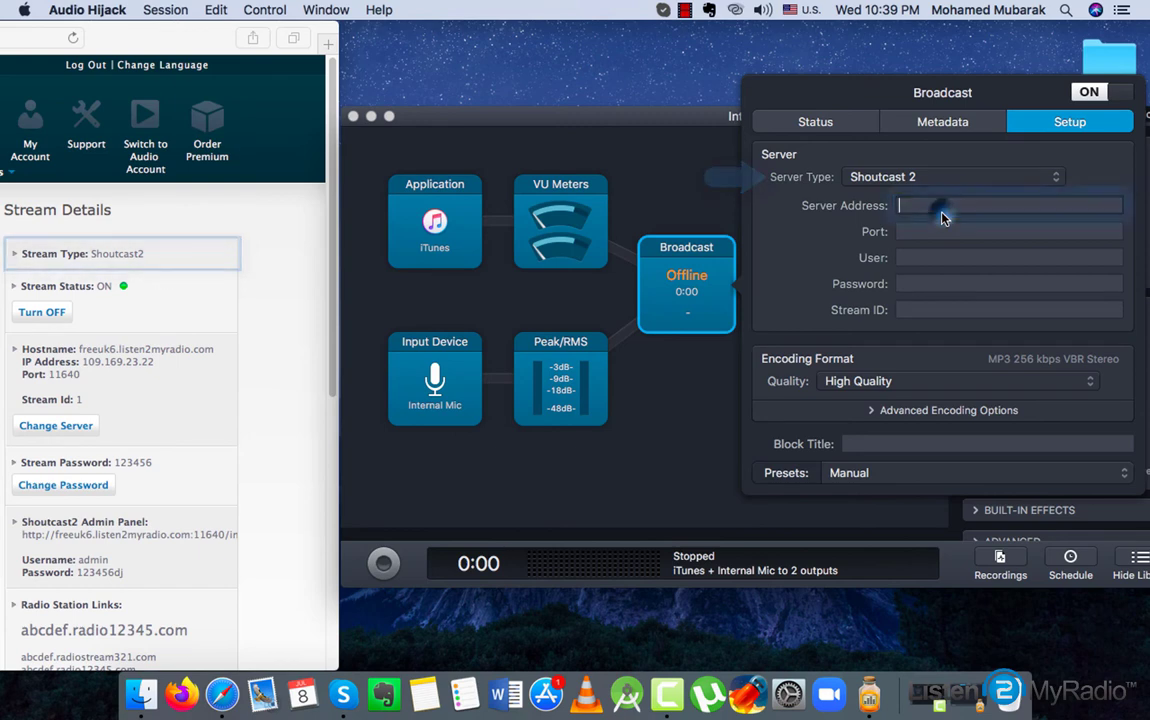
type("freeuk6.listen2myradio.com")
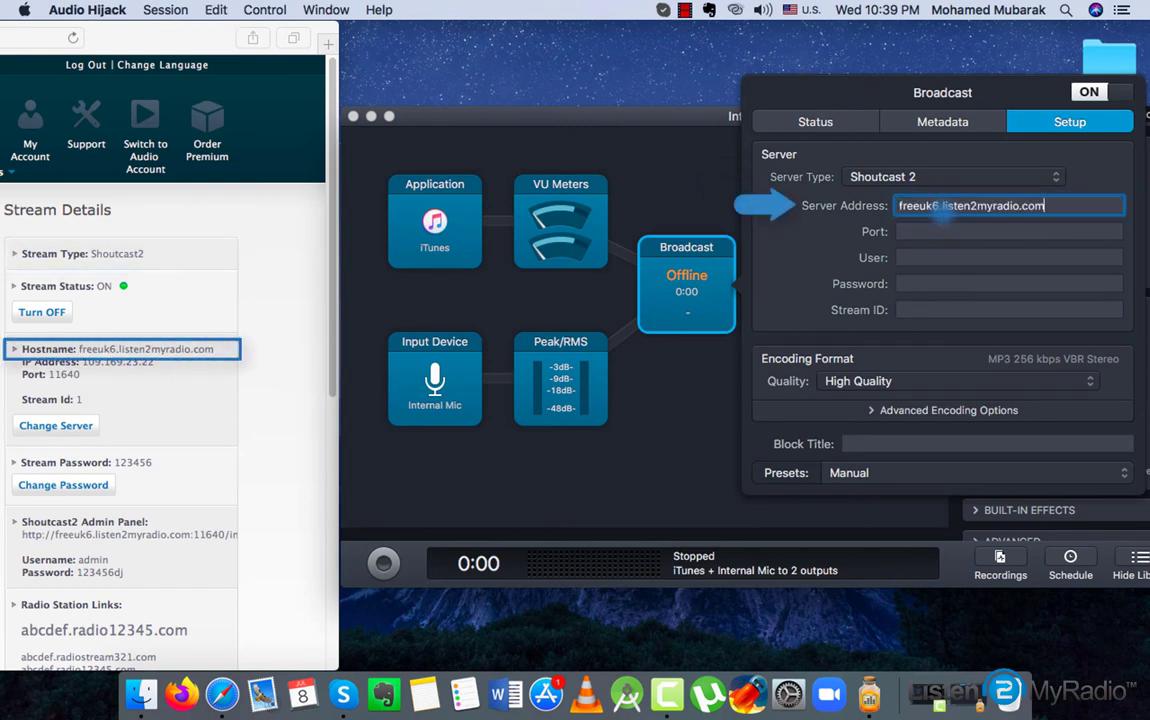
Enter port 11640 and the stream password
left_click(940, 232)
type("11640")
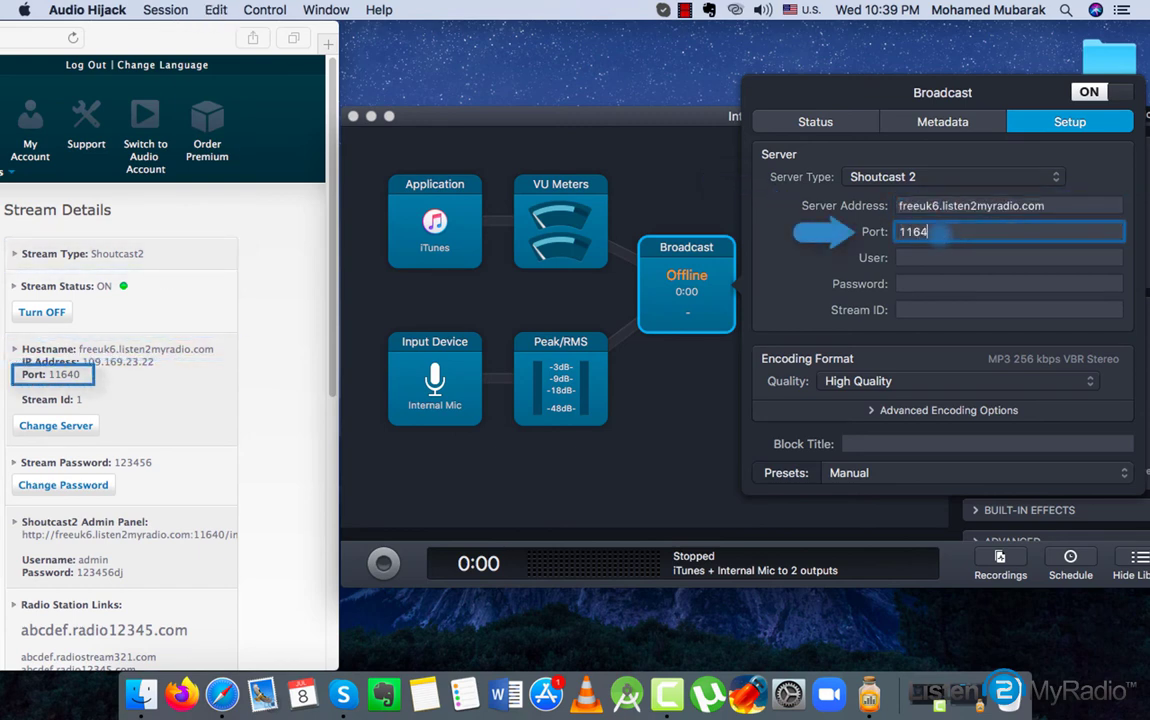
left_click(947, 286)
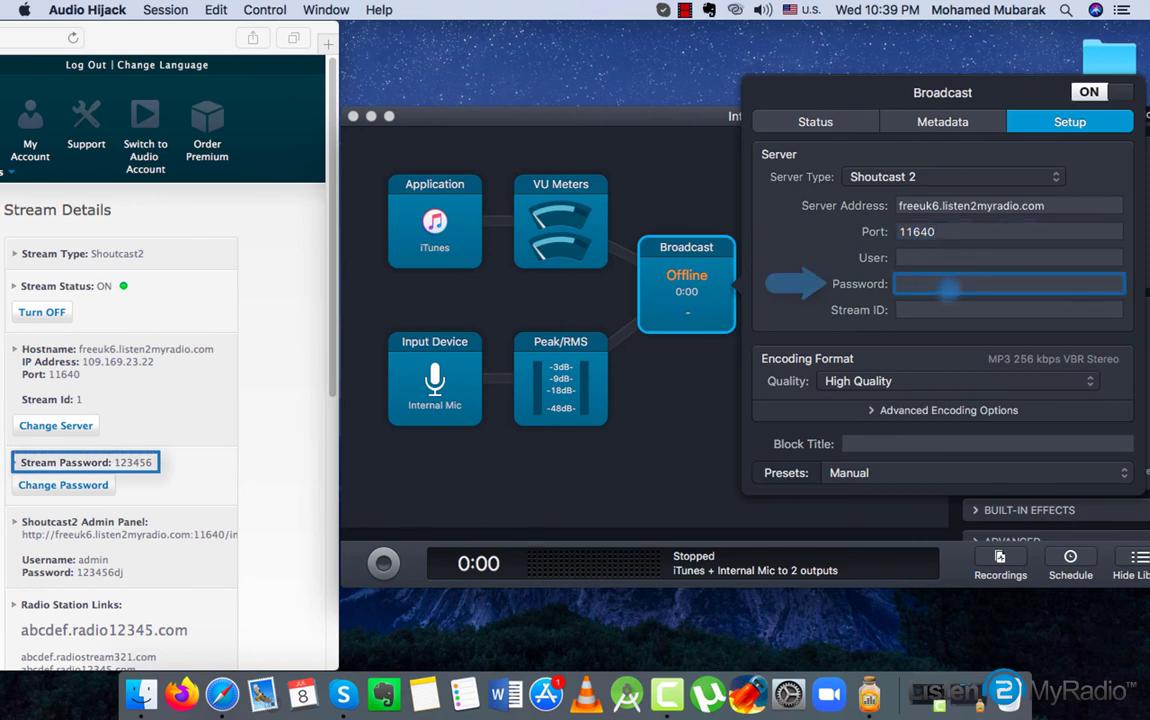
type("123456")
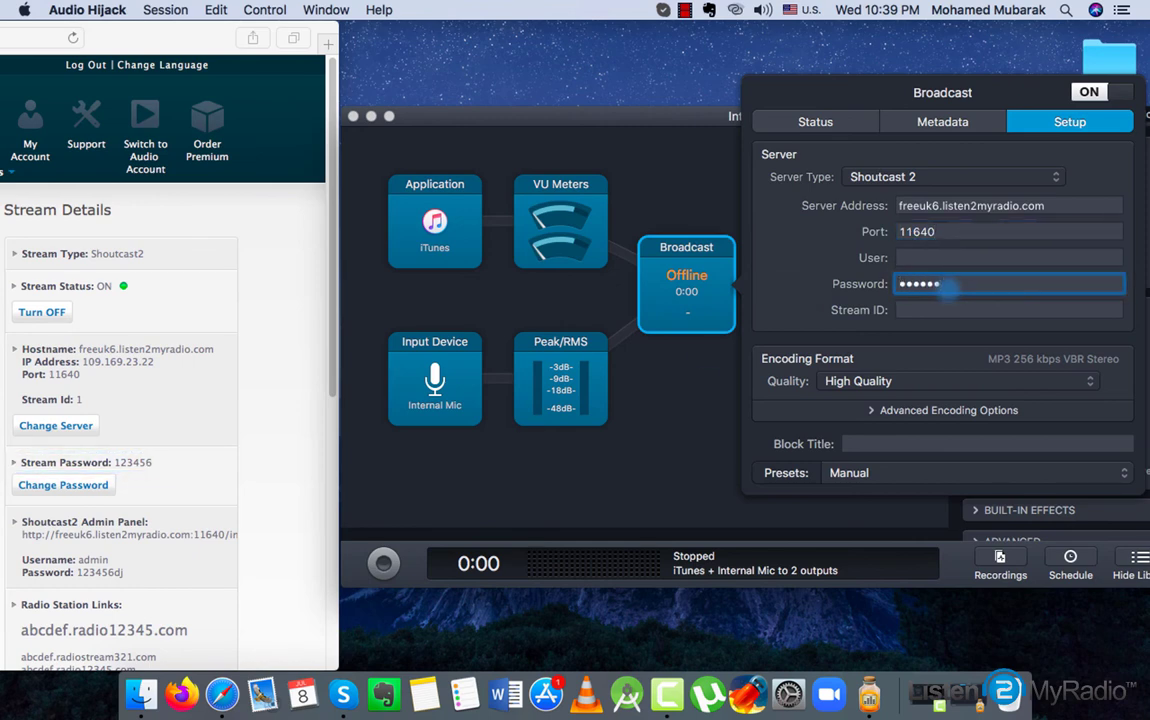
Set MP3 High Quality encoding and Stream ID 1, go On Air, then close the session window
left_click(953, 382)
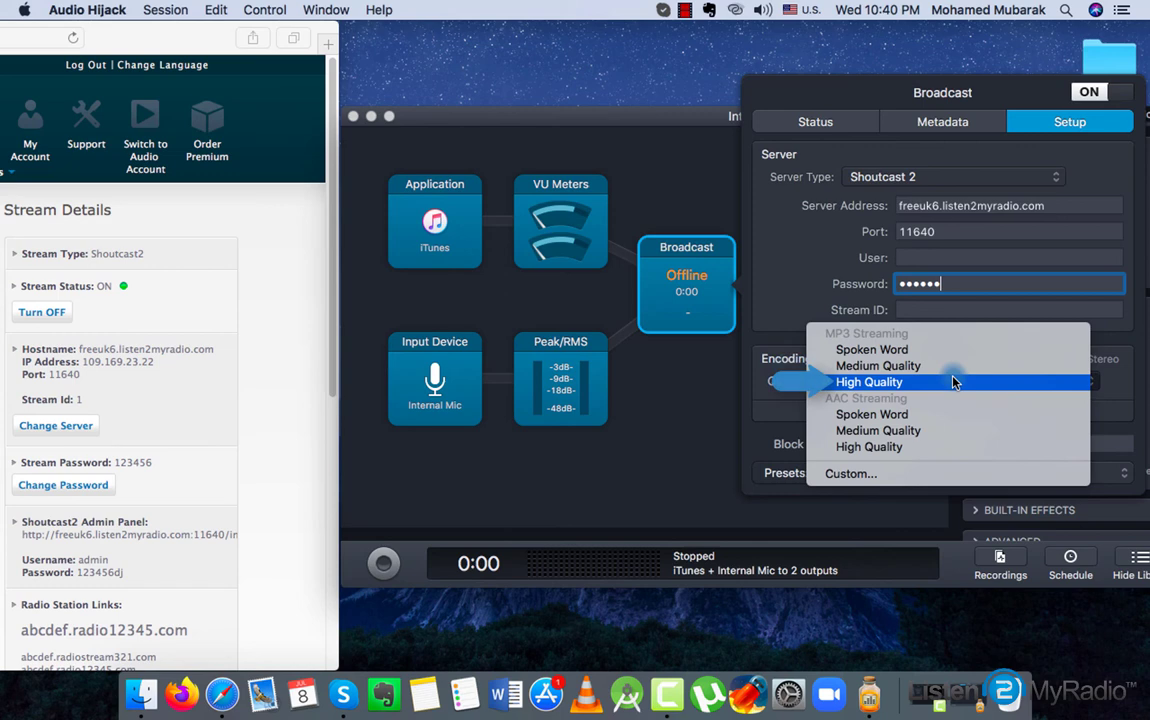
left_click(950, 381)
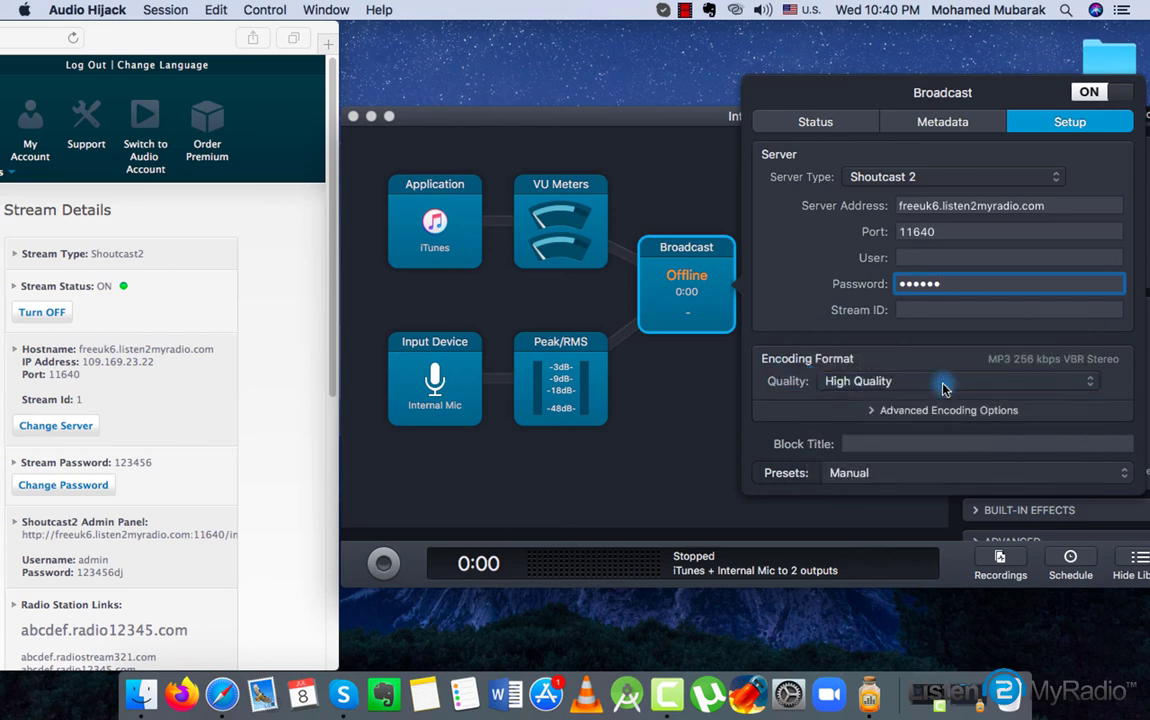
left_click(952, 312)
type("1")
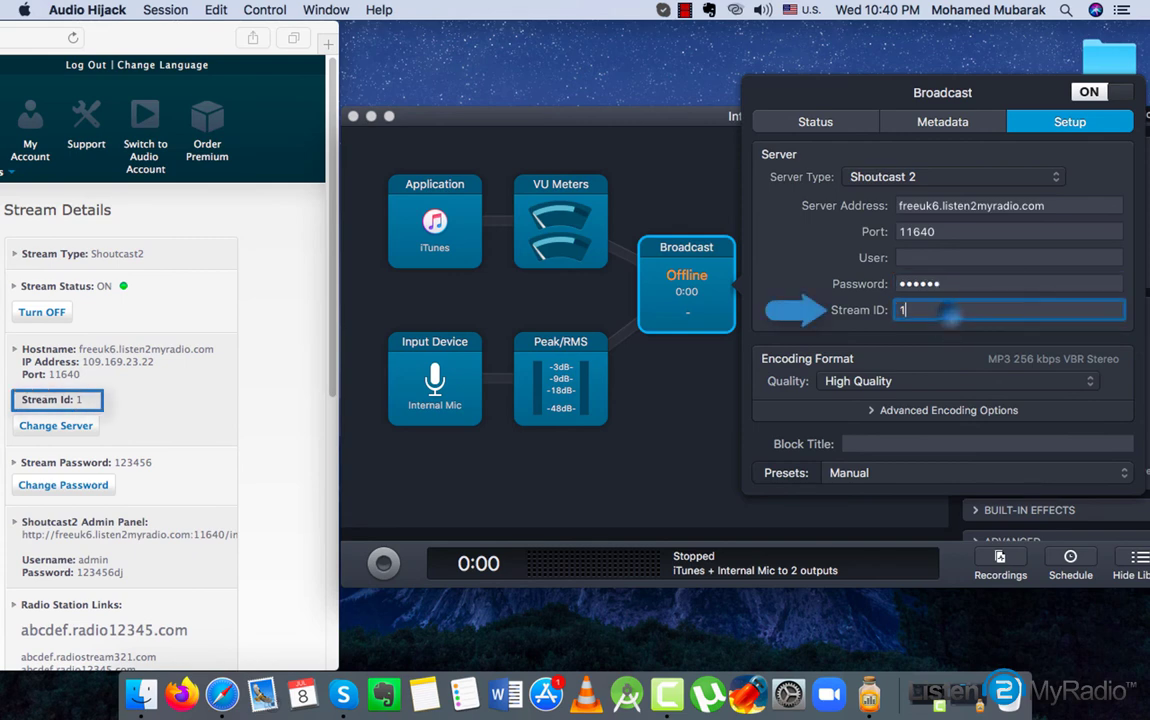
left_click(955, 358)
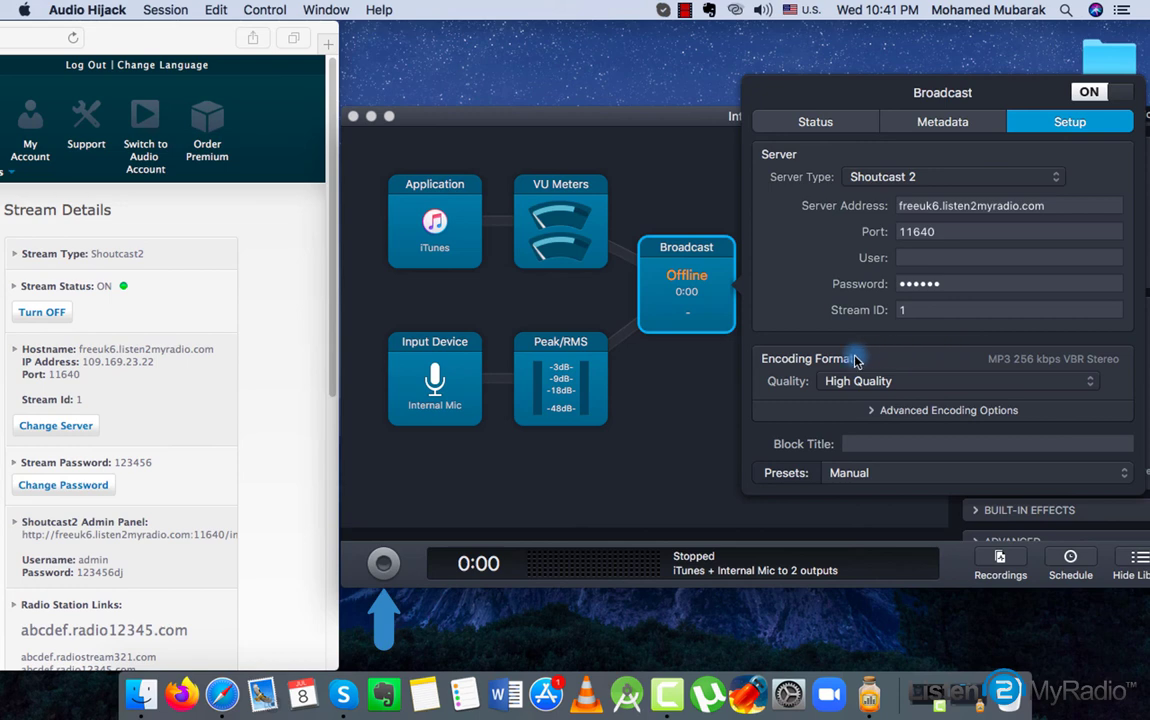
left_click(378, 566)
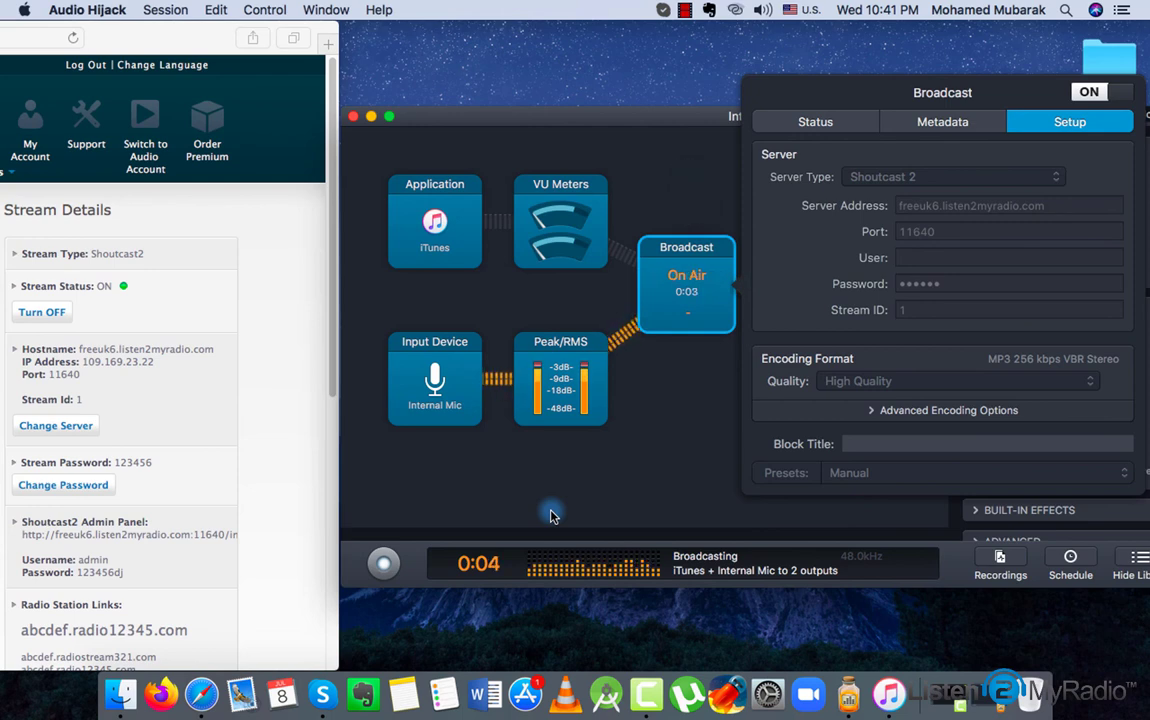
key("super+w")
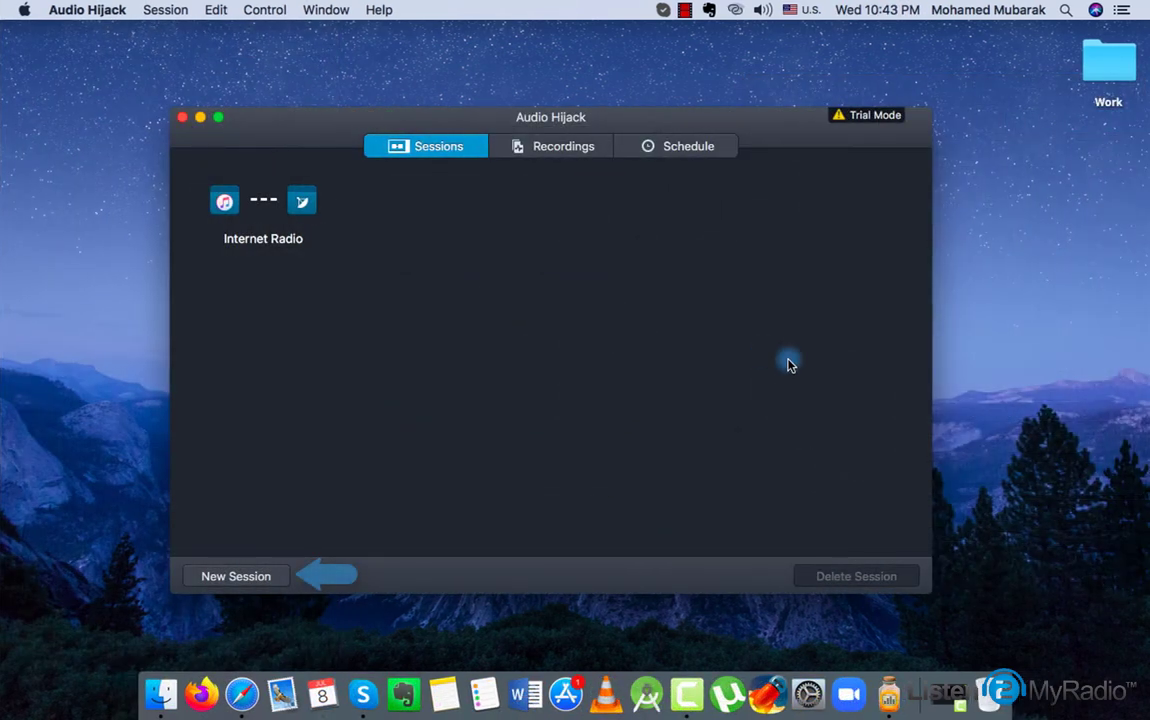
Create a blank session with an Application source capturing Skype
left_click(277, 578)
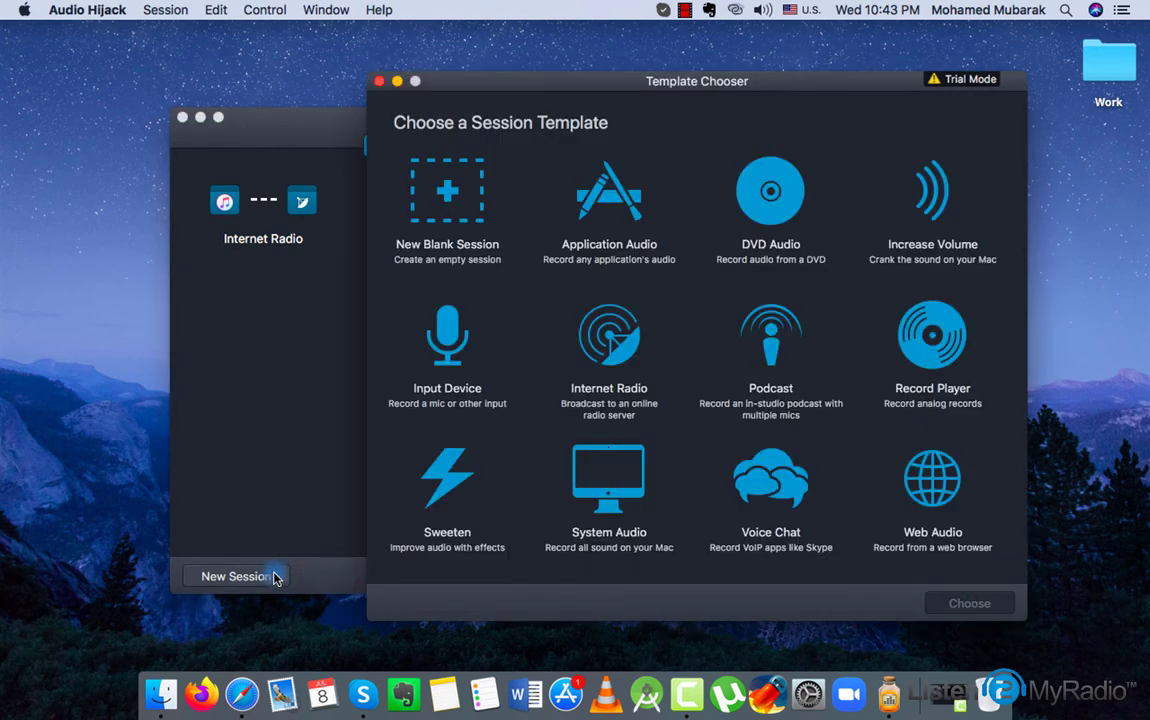
left_click(447, 212)
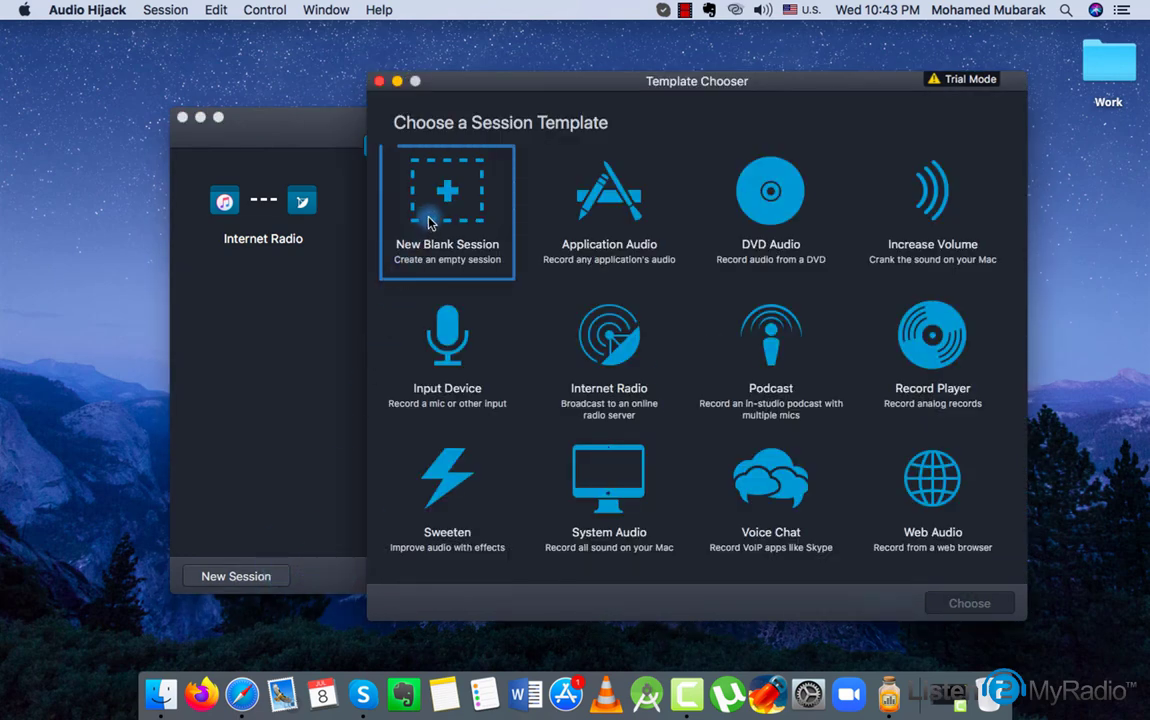
left_click(958, 610)
left_click_drag(712, 225, 212, 367)
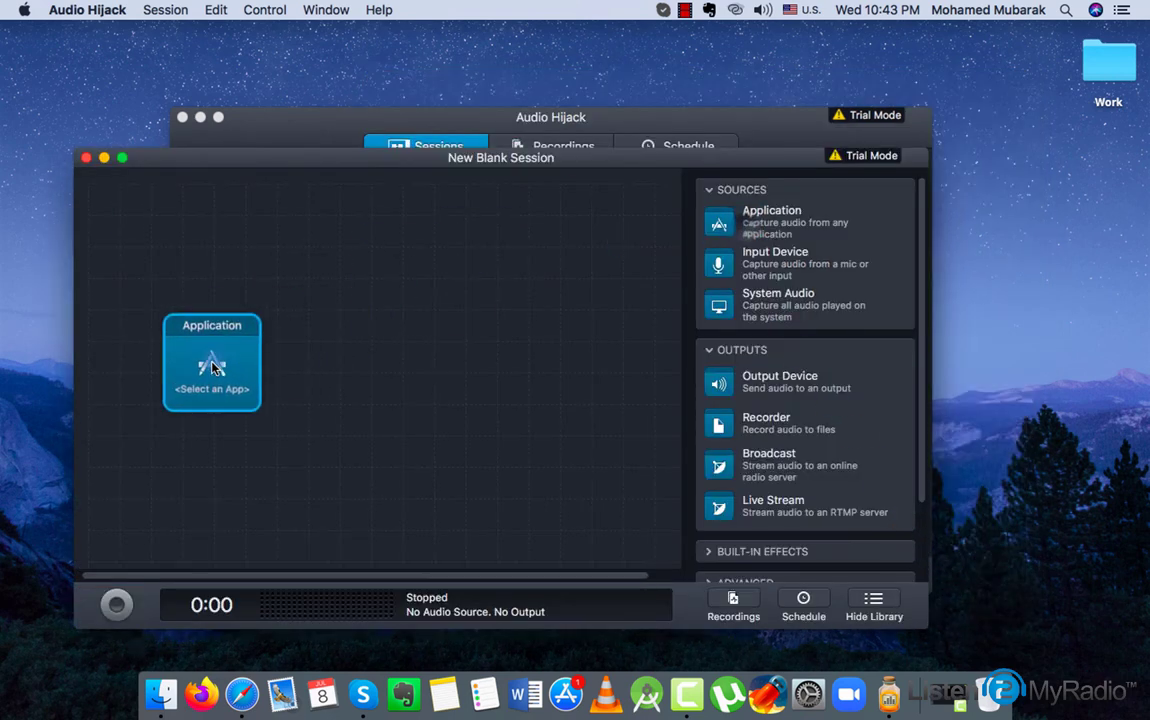
left_click(224, 381)
left_click(190, 495)
left_click(127, 611)
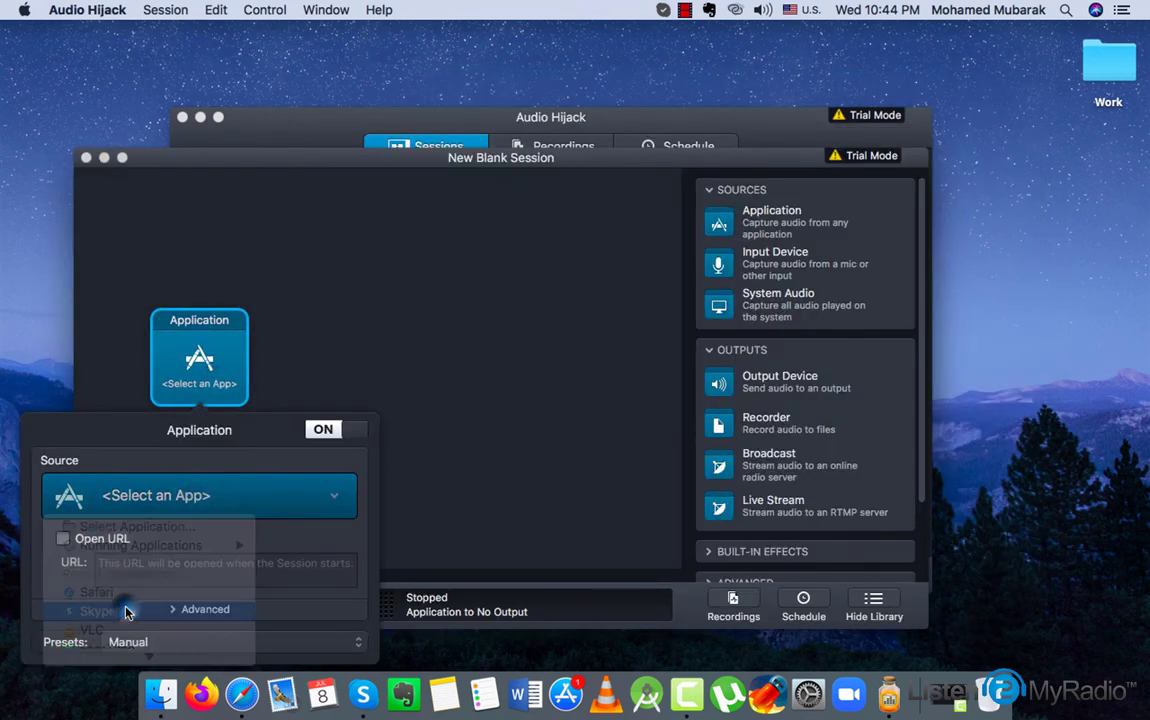
left_click(547, 377)
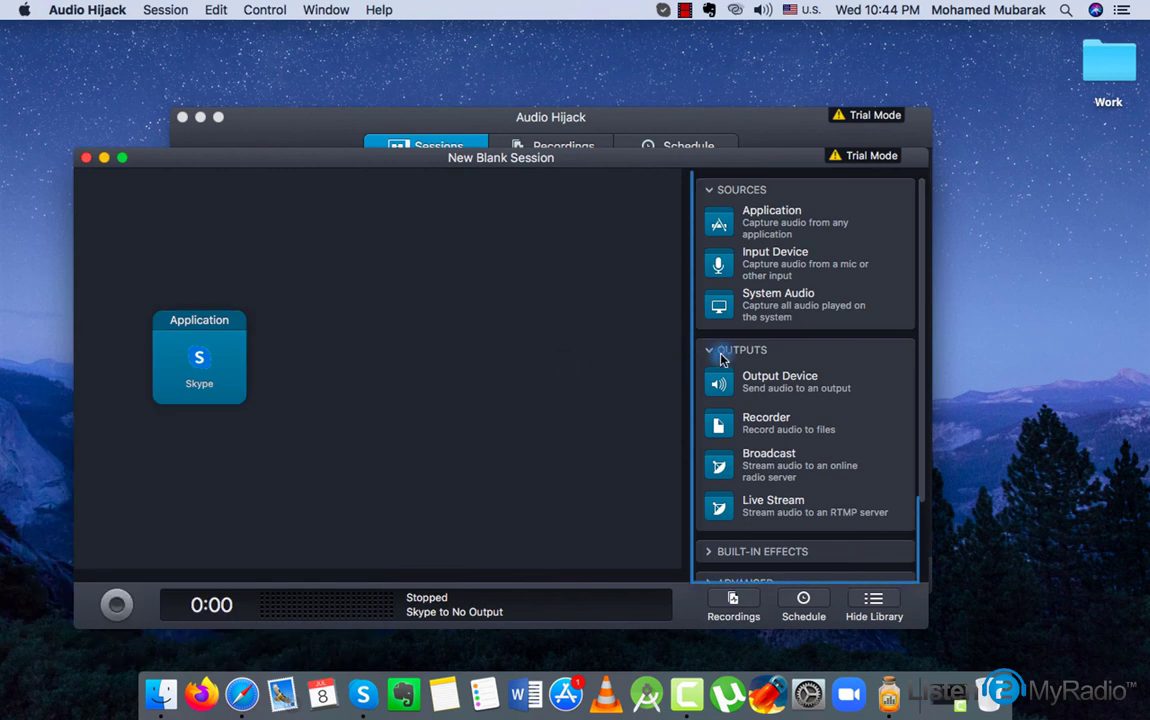
Collapse the Sources, Outputs and Built-in library sections and expand the Advanced effects
left_click(742, 190)
left_click(772, 221)
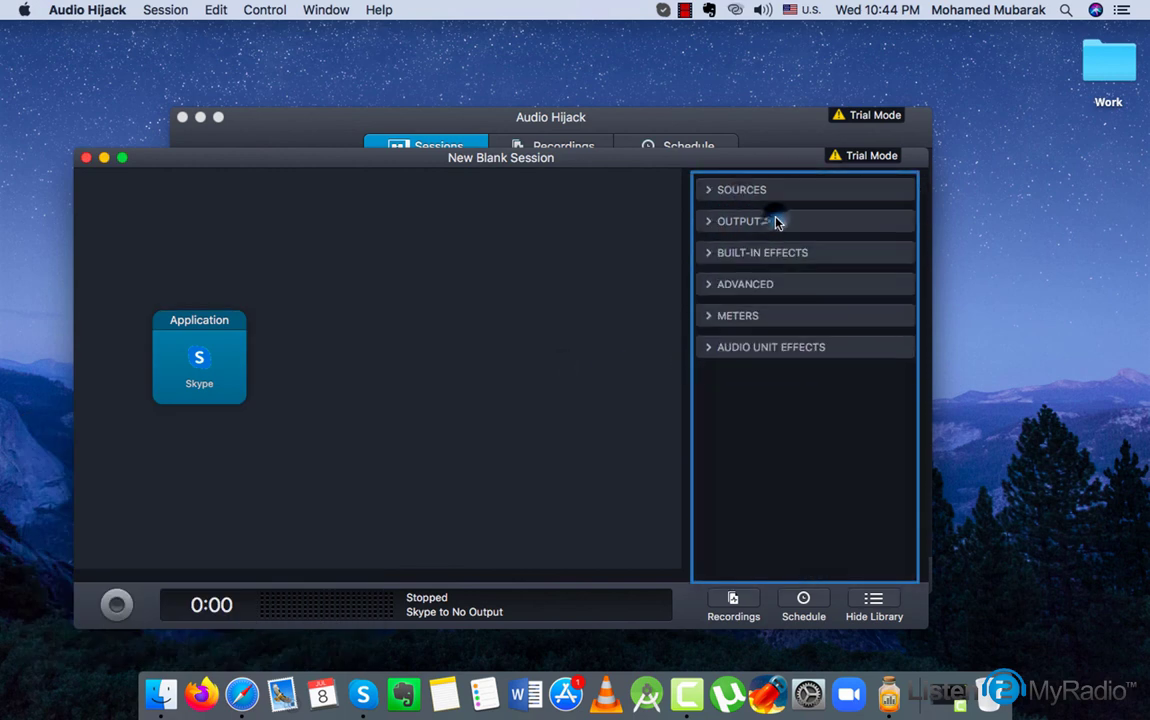
left_click(772, 253)
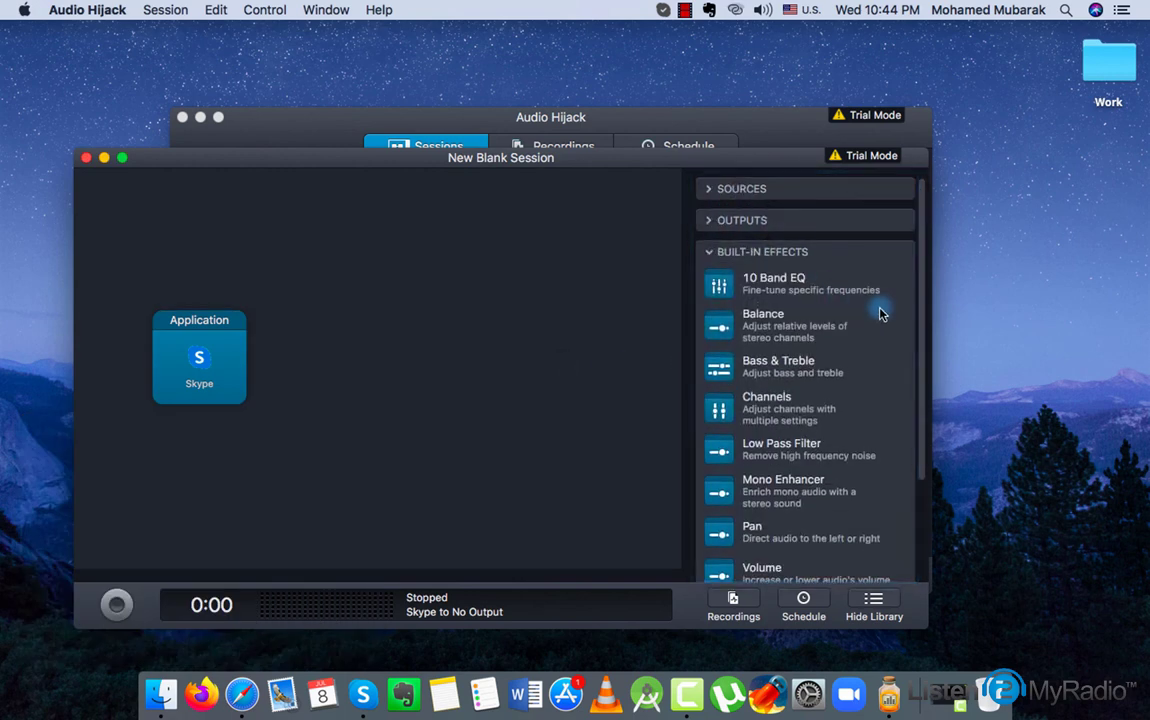
scroll(875, 314, "down", 2)
left_click(805, 208)
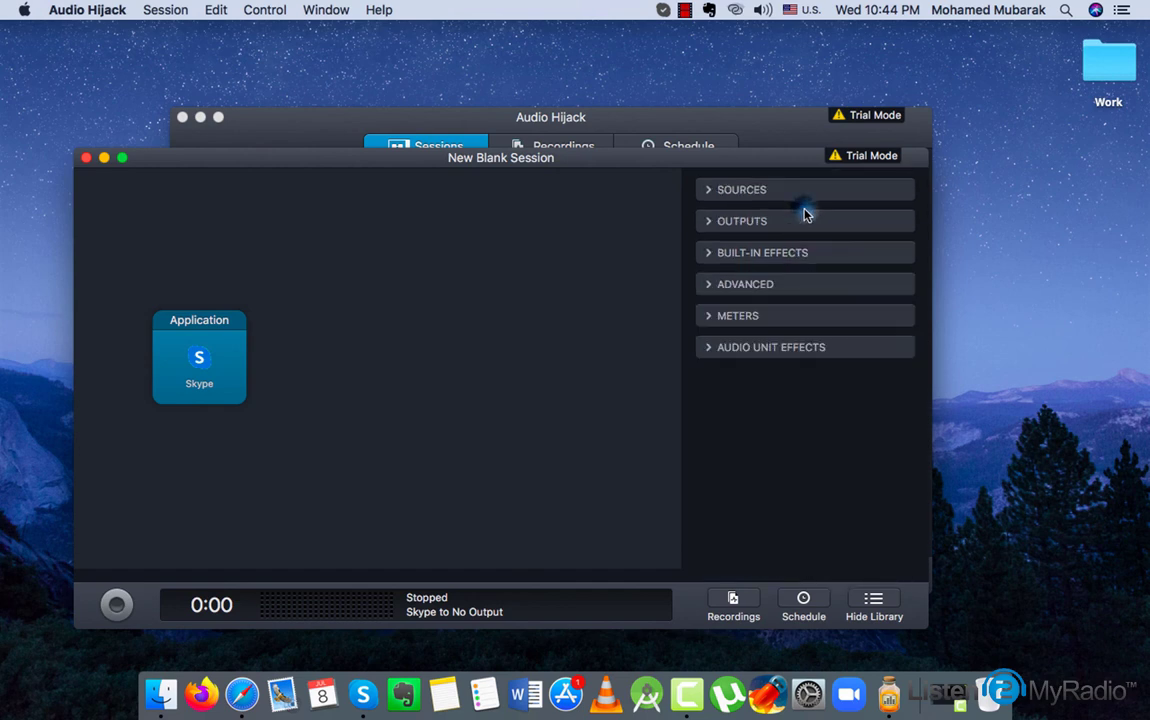
left_click(770, 287)
scroll(830, 325, "down", 1)
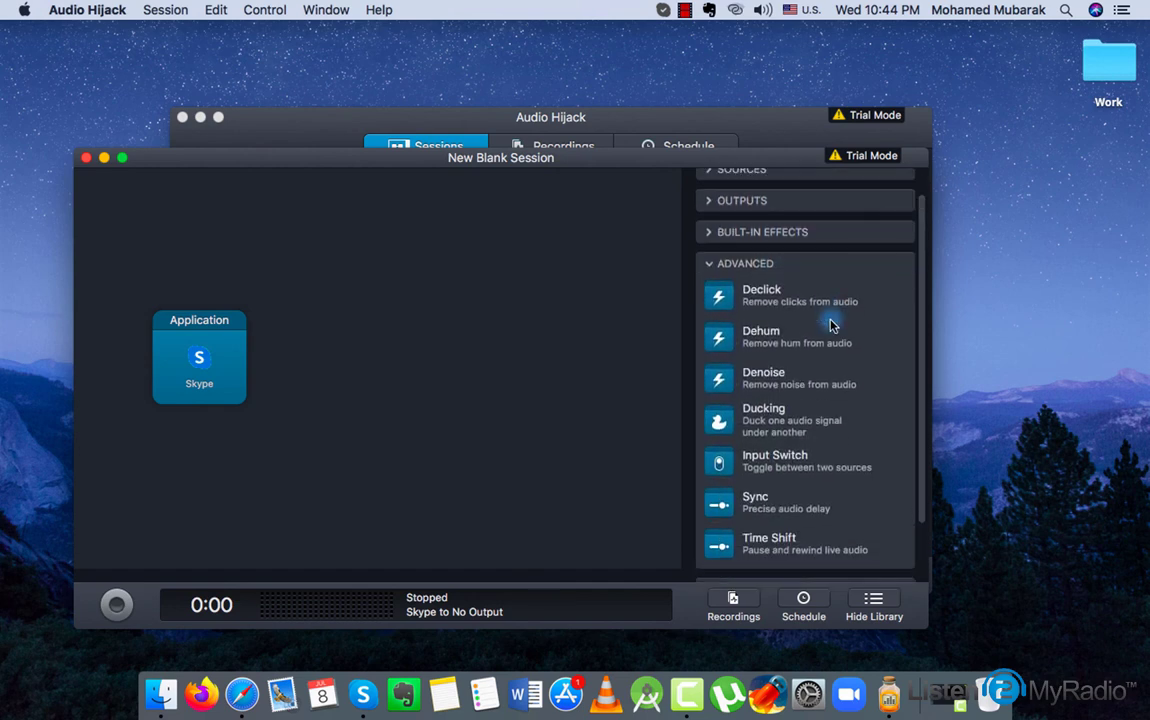